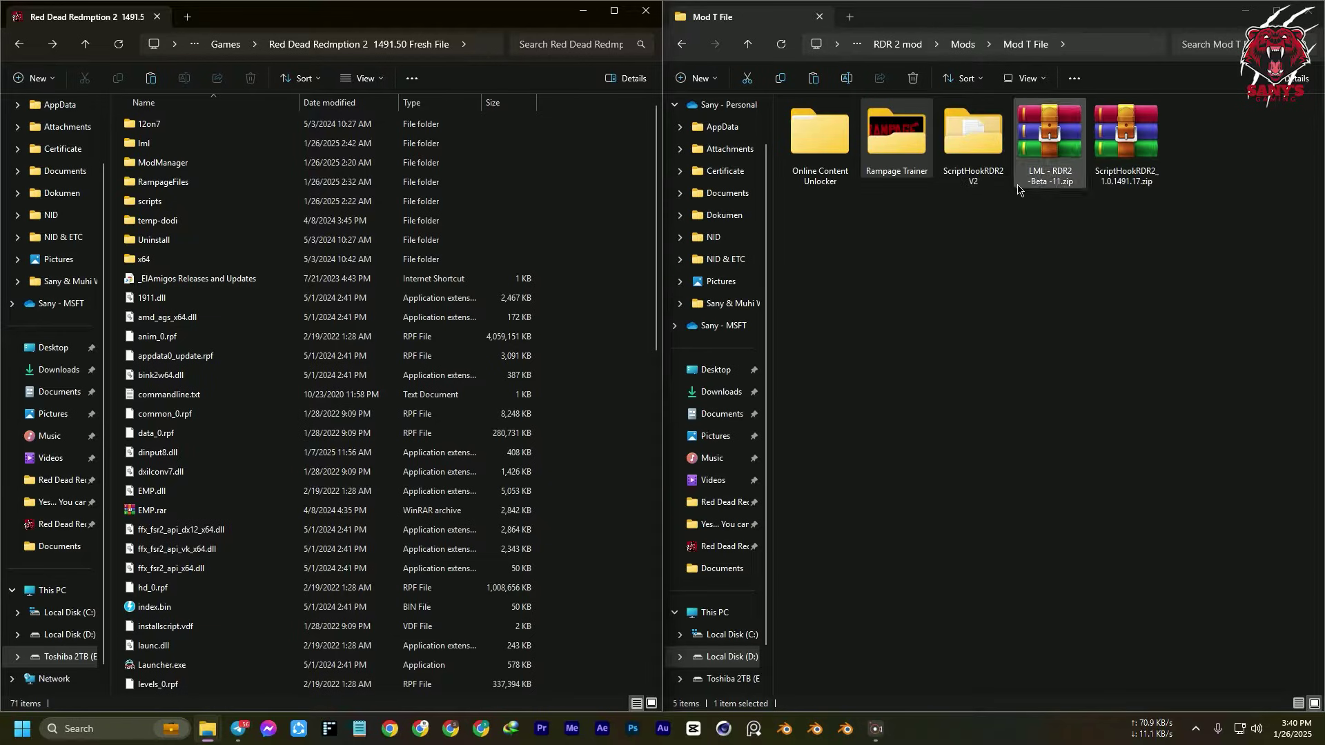
- Look at ScriptHookRDR2_1.0.1491.17.zip and the Read Me.txt inside the ScriptHookRDR2 V2 folder, and return to Mod T File
{"action": "left_click", "coordinate": [1128, 169]}
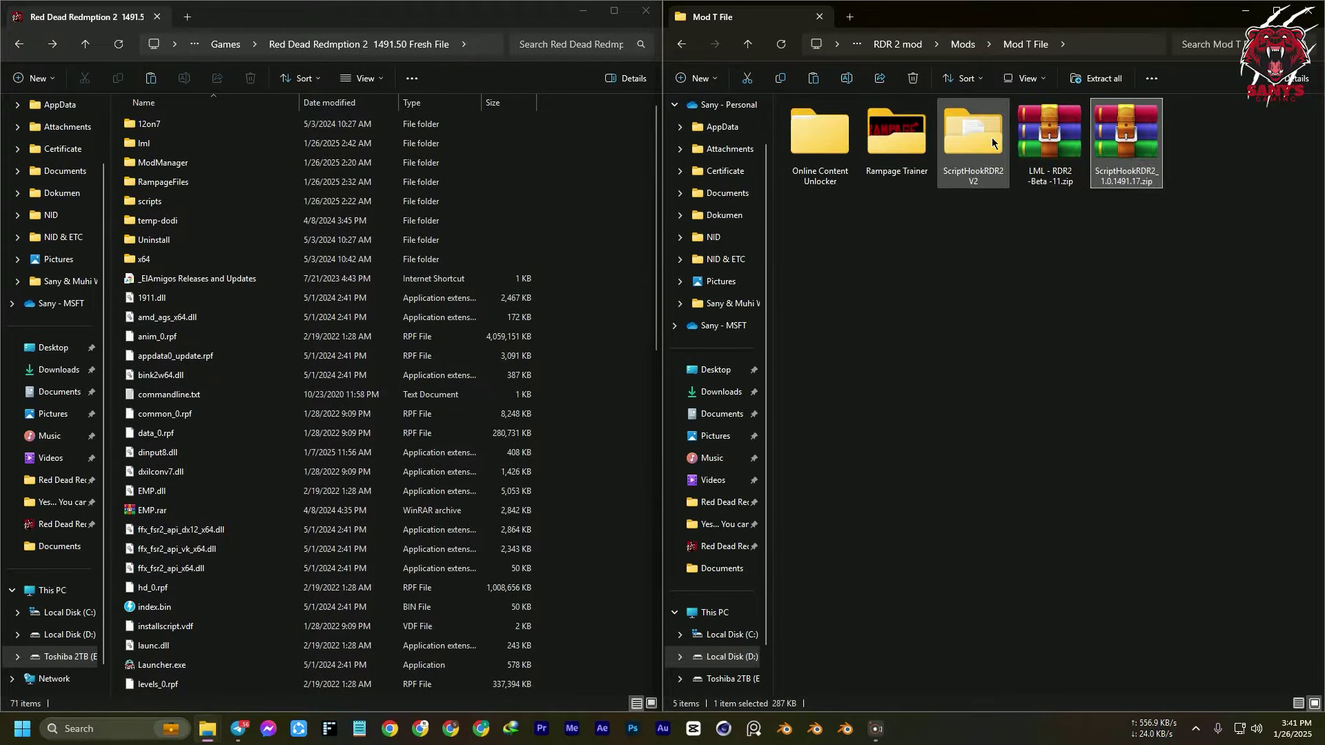
{"action": "left_click", "coordinate": [983, 151]}
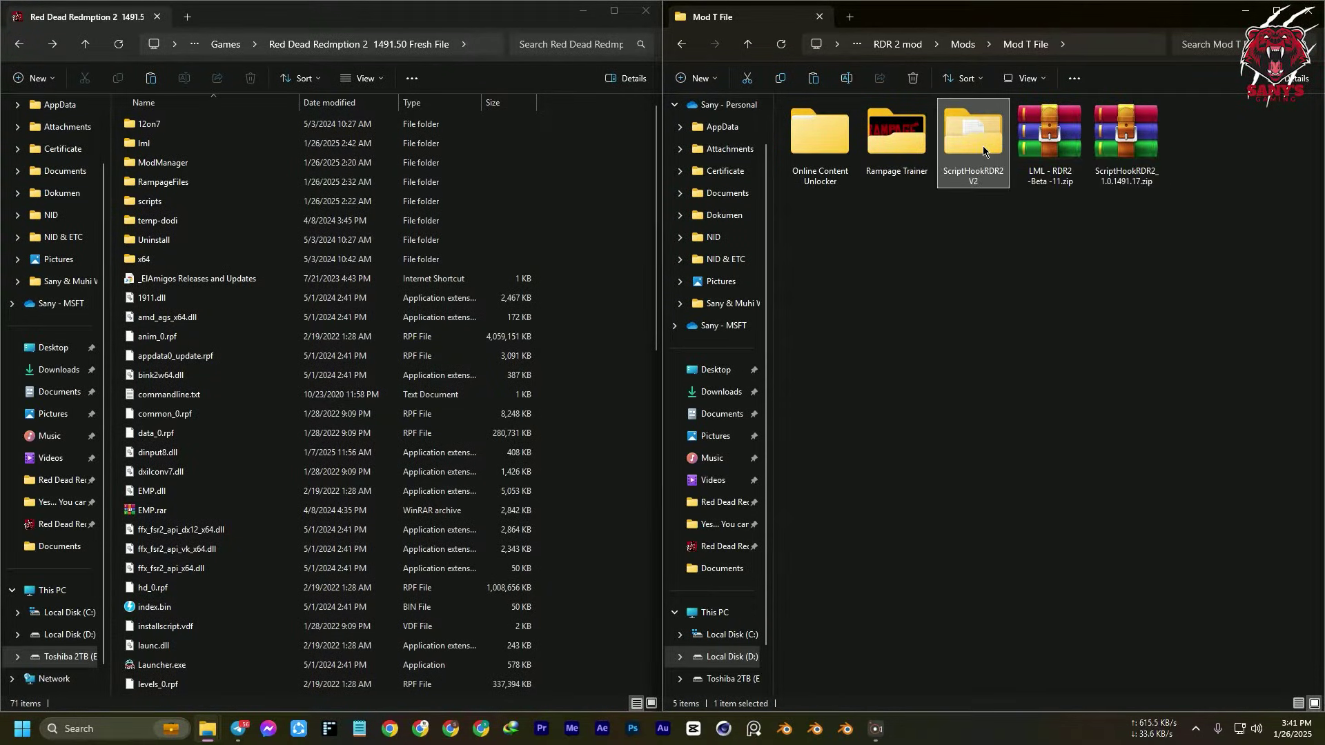
{"action": "double_click", "coordinate": [981, 151]}
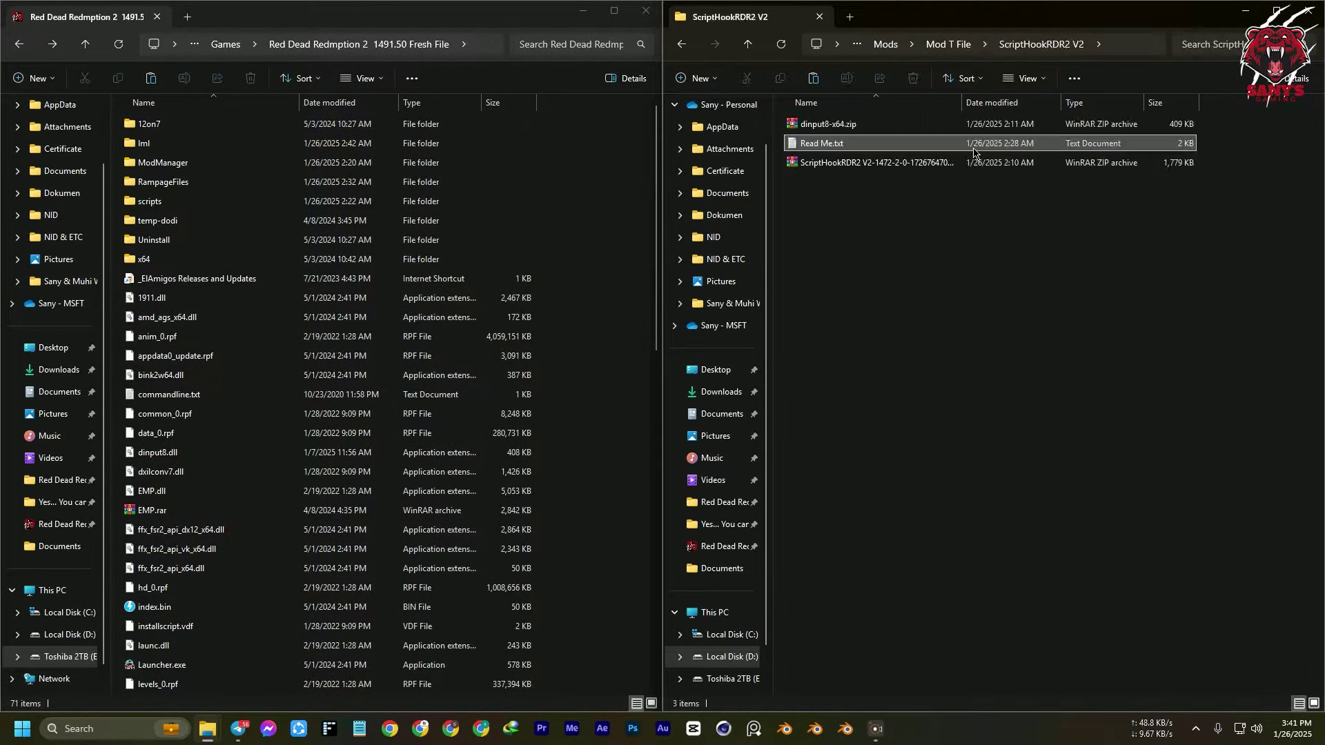
{"action": "left_click", "coordinate": [874, 145]}
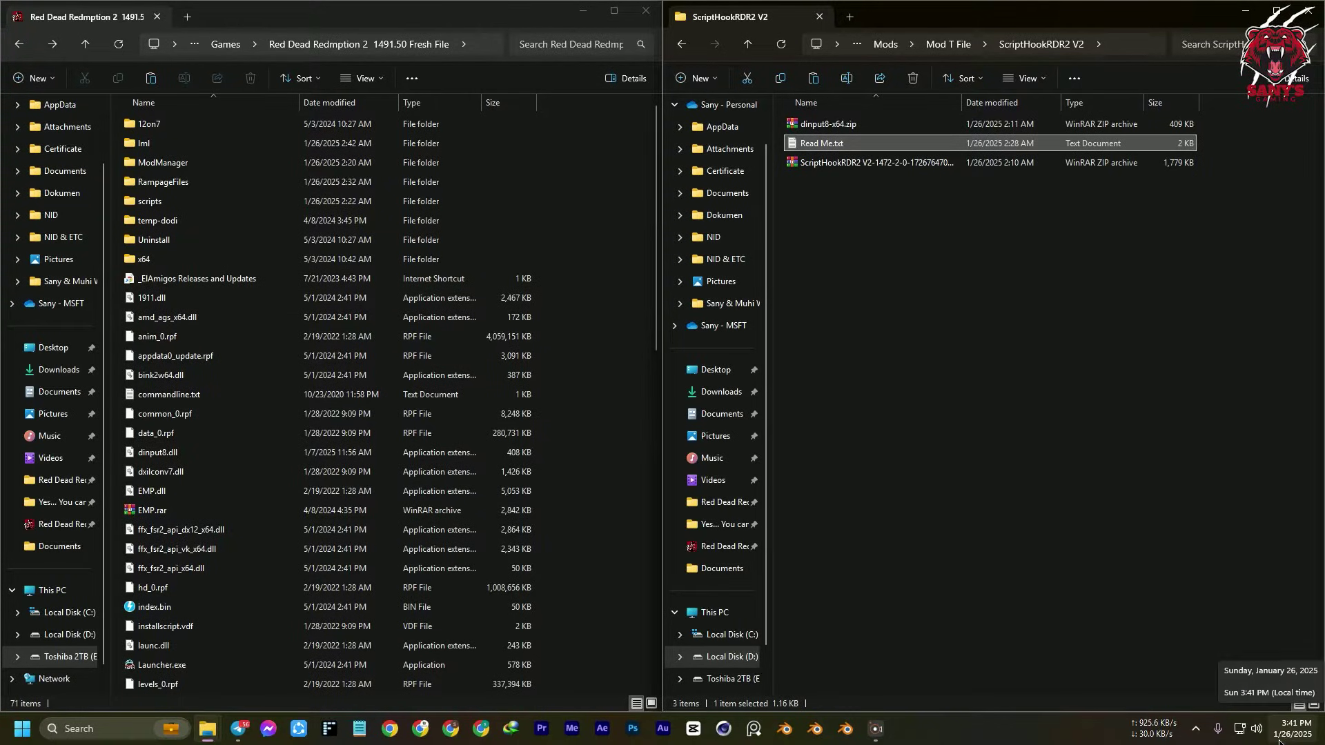
{"action": "key", "text": "alt+Up"}
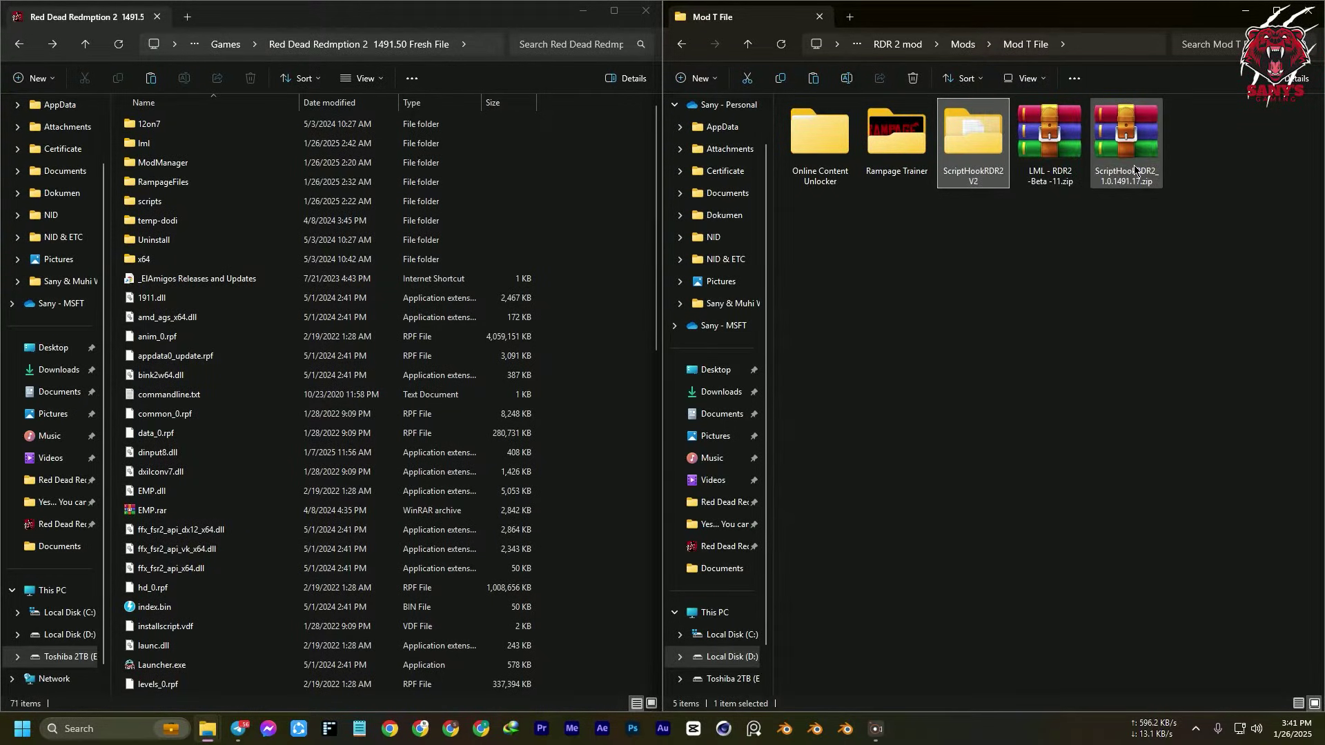
- Locate ScriptHookRDR2.dll in the ScriptHook V2 2.0 folder of the ScriptHookRDR2 V2 archive, and close the archive
{"action": "double_click", "coordinate": [985, 163]}
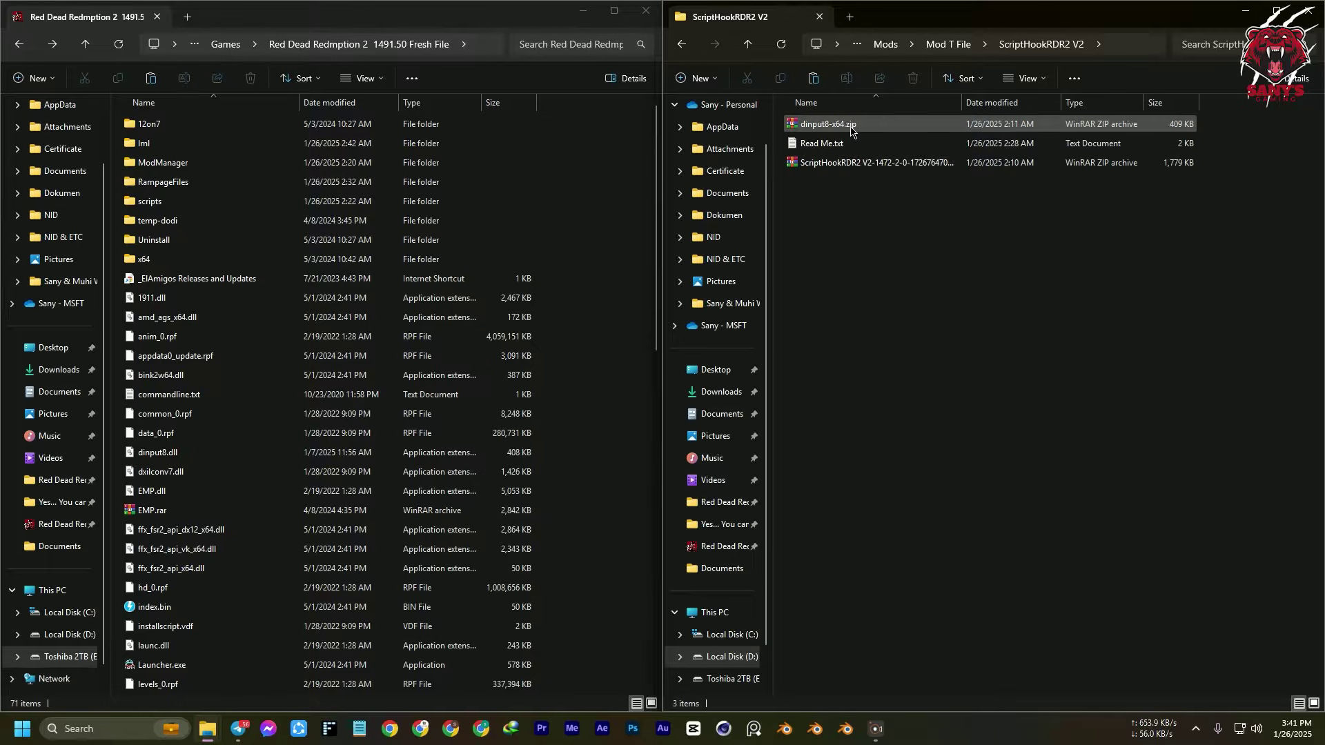
{"action": "double_click", "coordinate": [856, 162]}
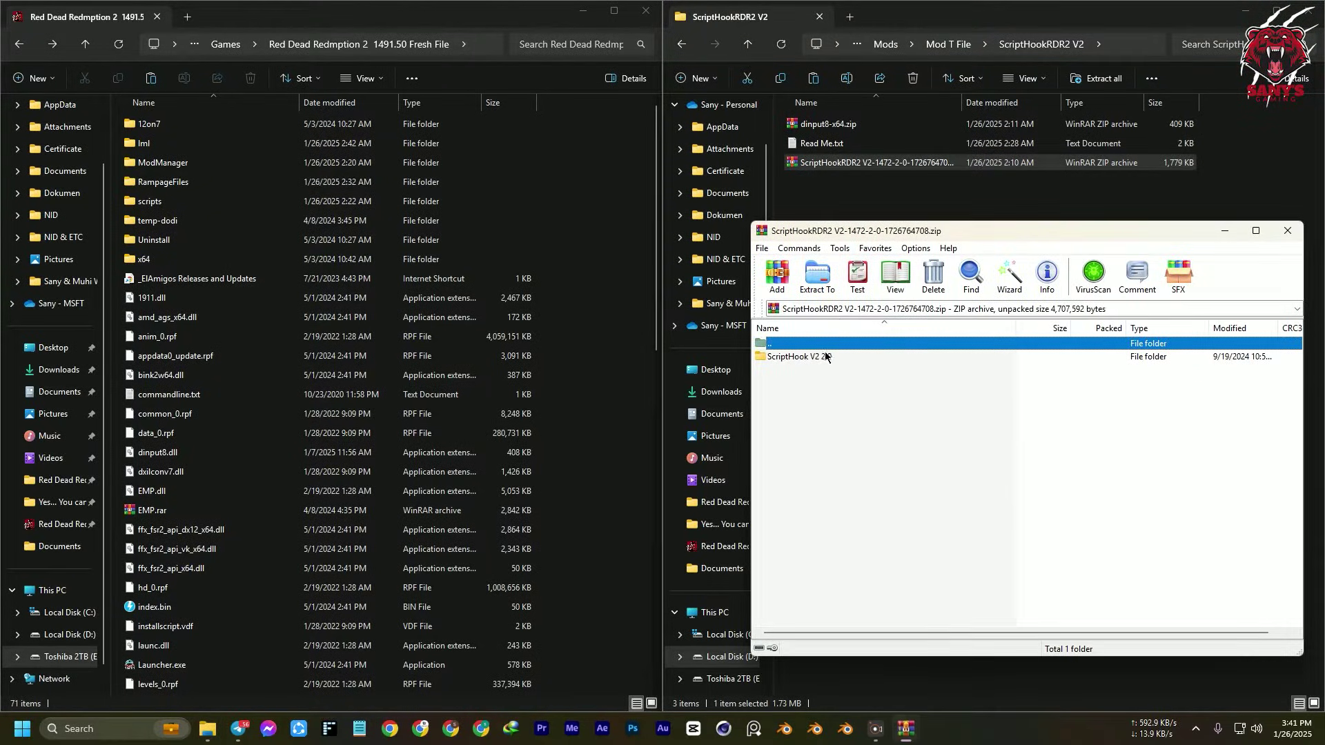
{"action": "double_click", "coordinate": [825, 358]}
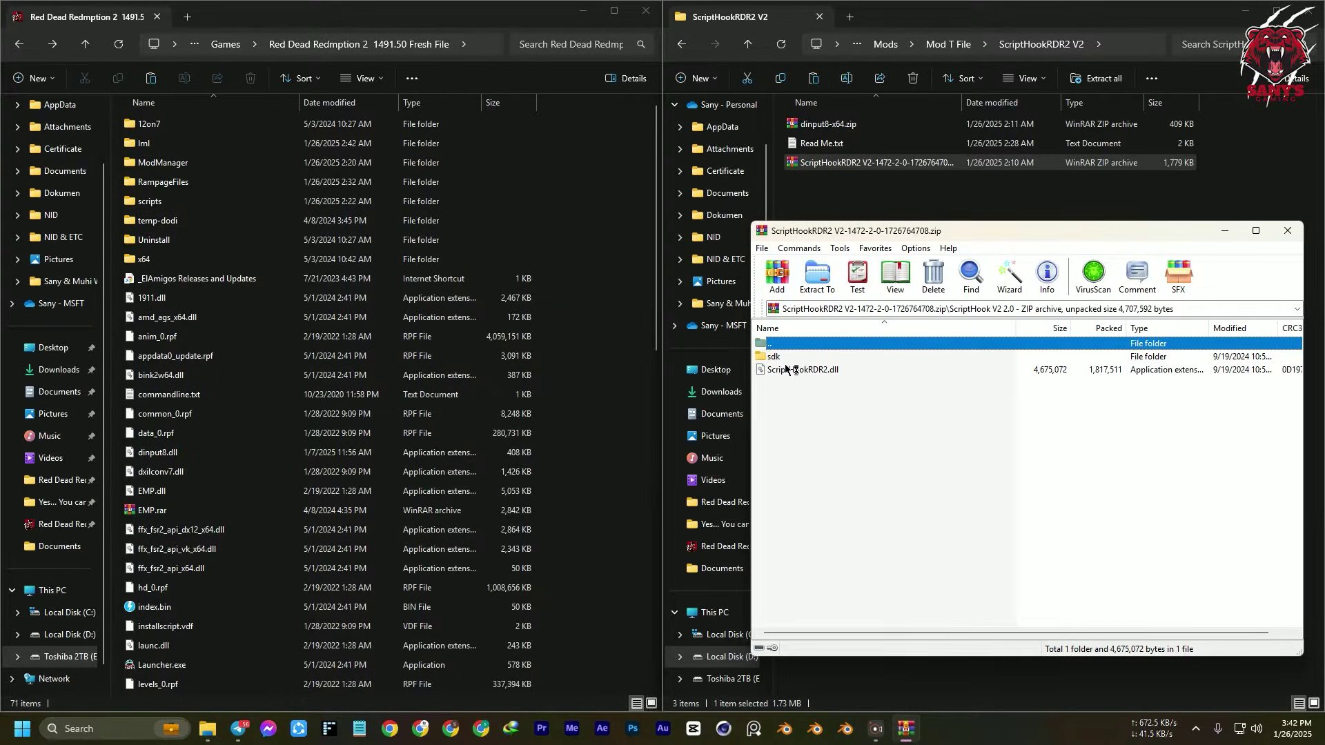
{"action": "left_click_drag", "start_coordinate": [795, 371], "coordinate": [840, 429]}
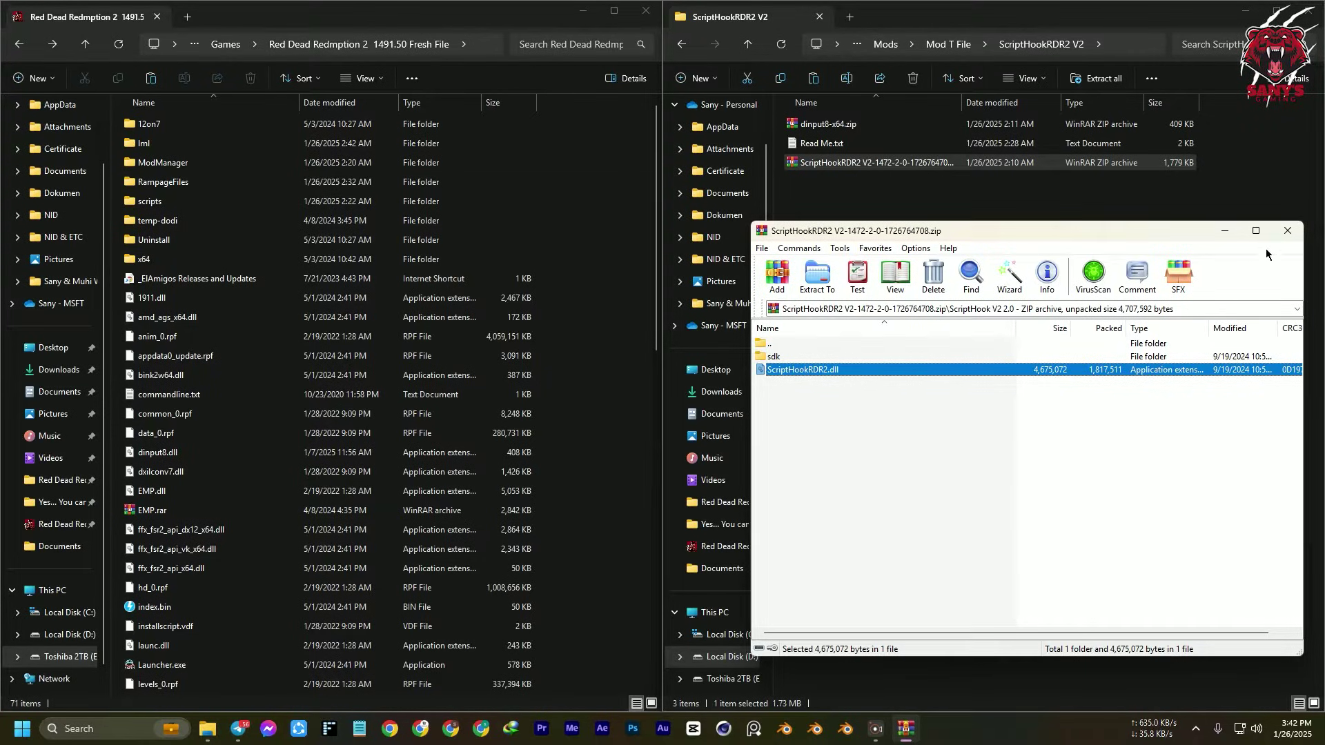
{"action": "left_click", "coordinate": [1285, 236]}
- Locate dinput8.dll inside dinput8-x64.zip and close the archive
{"action": "double_click", "coordinate": [828, 125]}
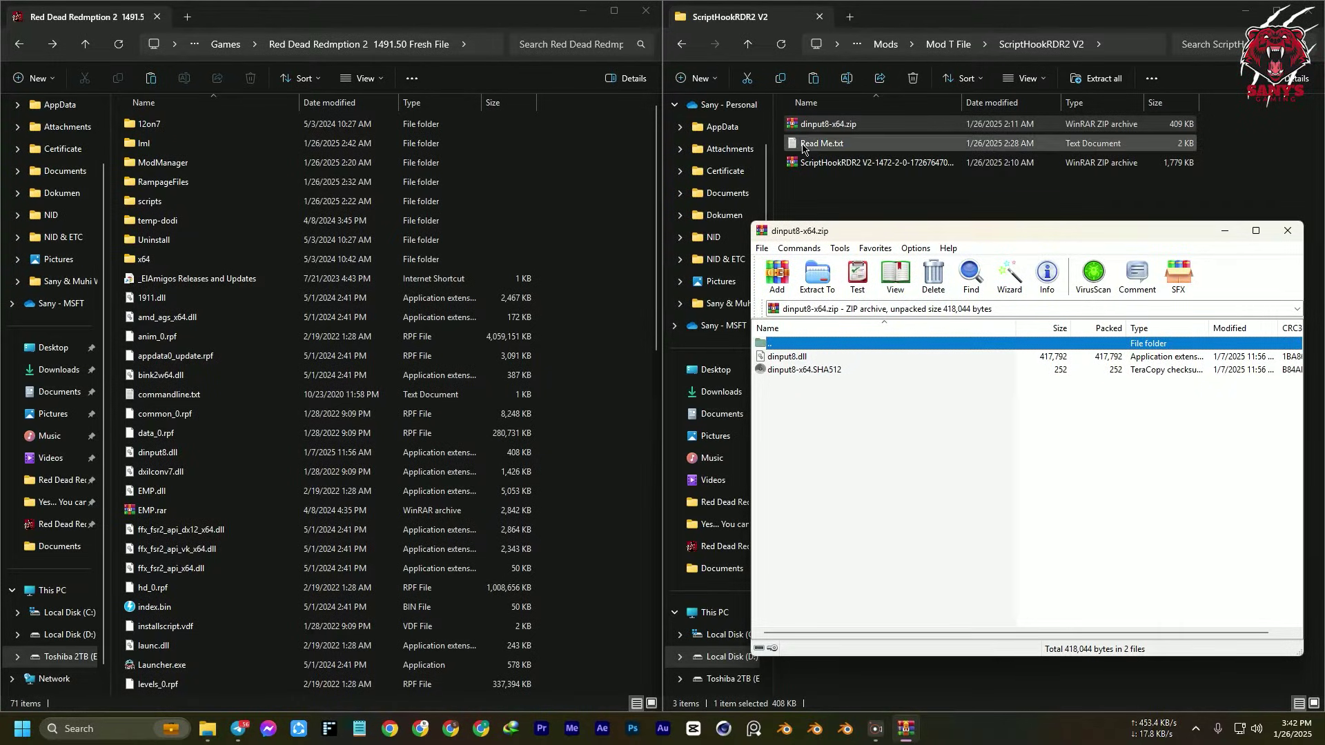
{"action": "left_click", "coordinate": [794, 357]}
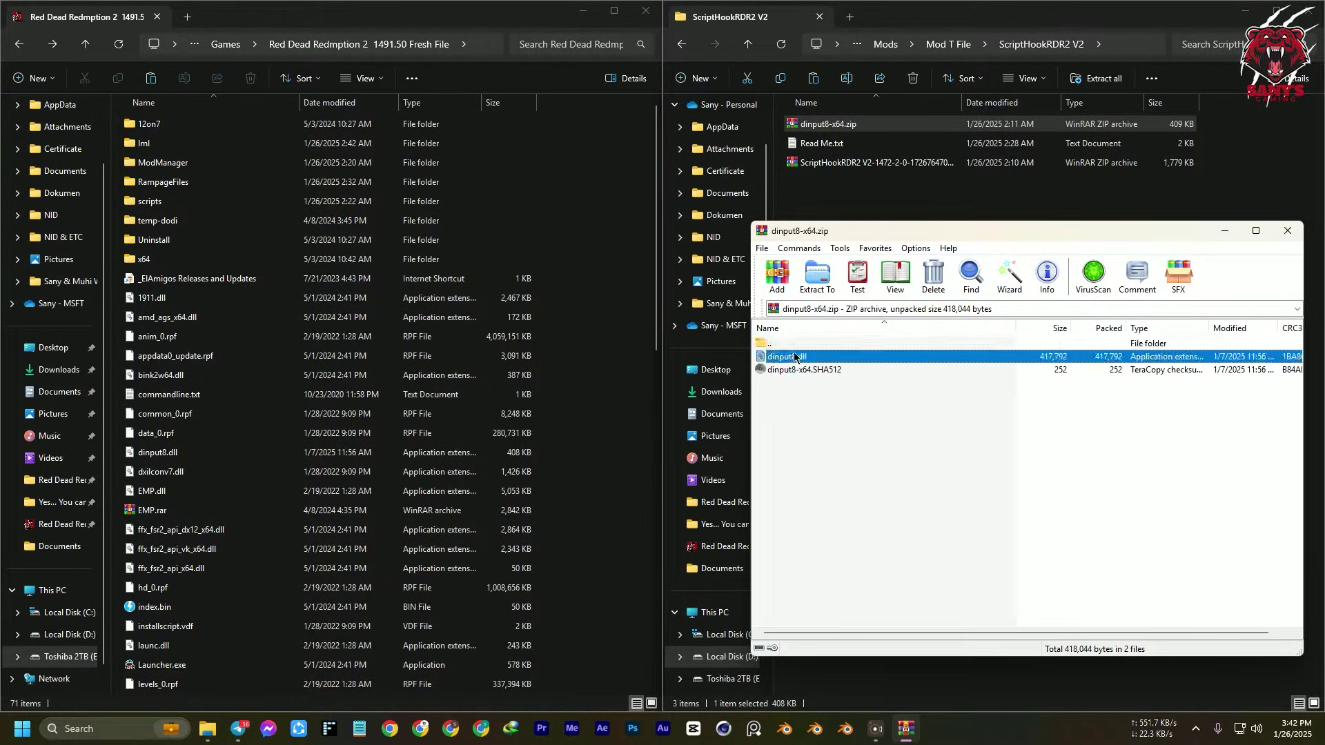
{"action": "mouse_move", "coordinate": [795, 364]}
{"action": "left_mouse_down"}
{"action": "mouse_move", "coordinate": [573, 358]}
{"action": "mouse_move", "coordinate": [800, 380]}
{"action": "left_mouse_up"}
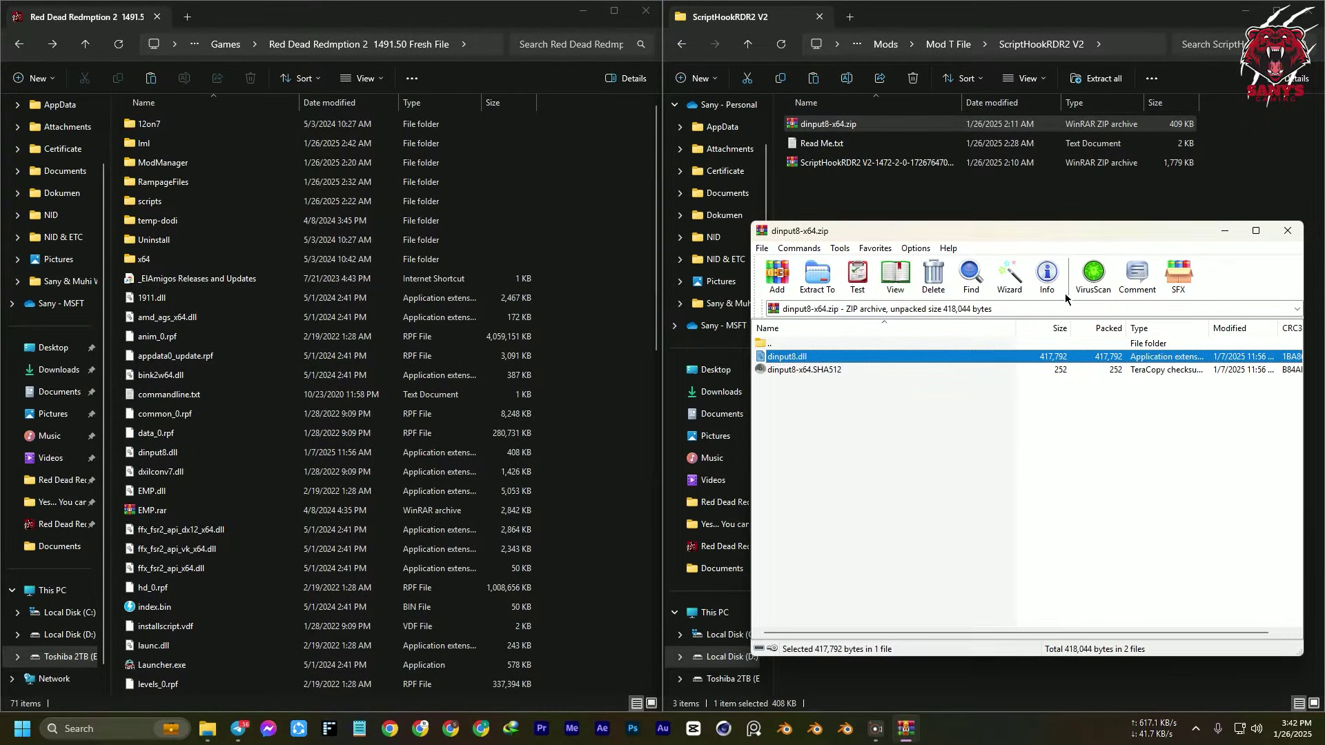
{"action": "left_click", "coordinate": [1288, 230]}
- Open LML - RDR2 -Beta -11.zip from the Mod T File folder and select its ModManager folder
{"action": "left_click", "coordinate": [748, 46]}
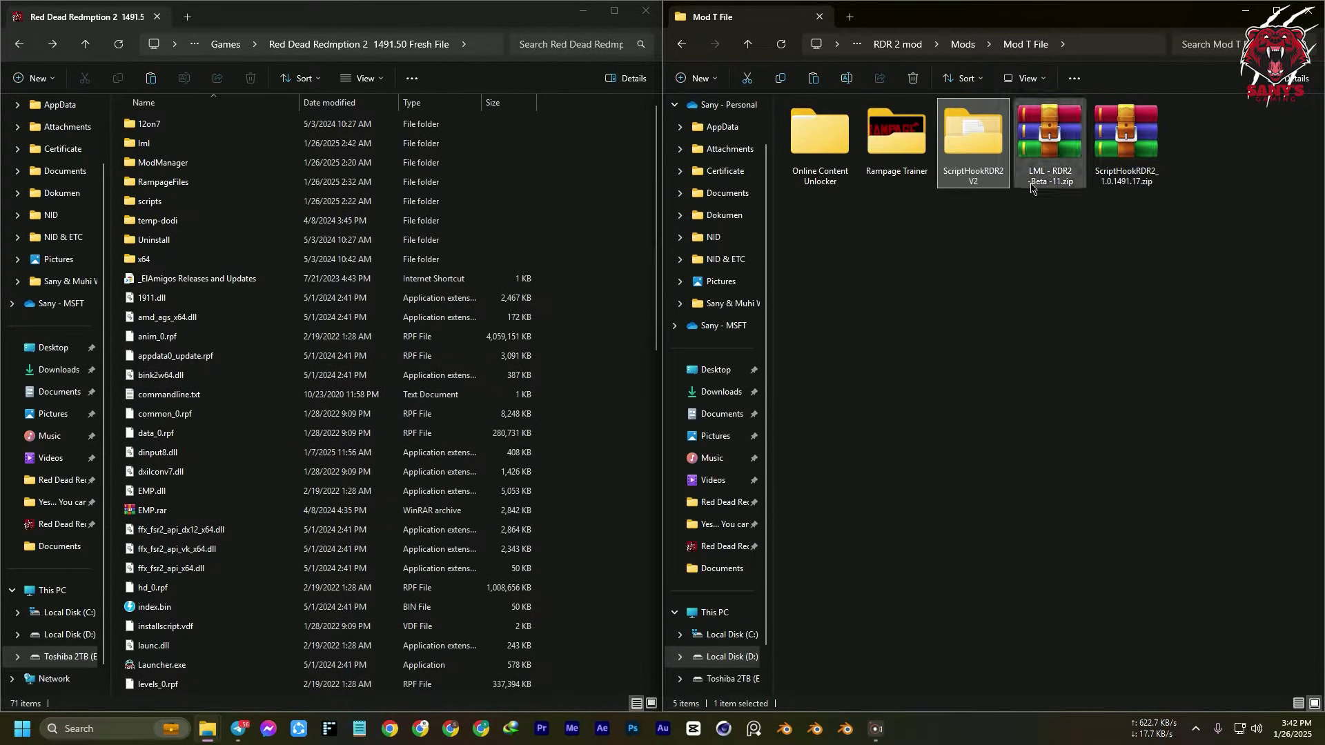
{"action": "left_click", "coordinate": [1053, 142]}
{"action": "double_click", "coordinate": [1053, 142]}
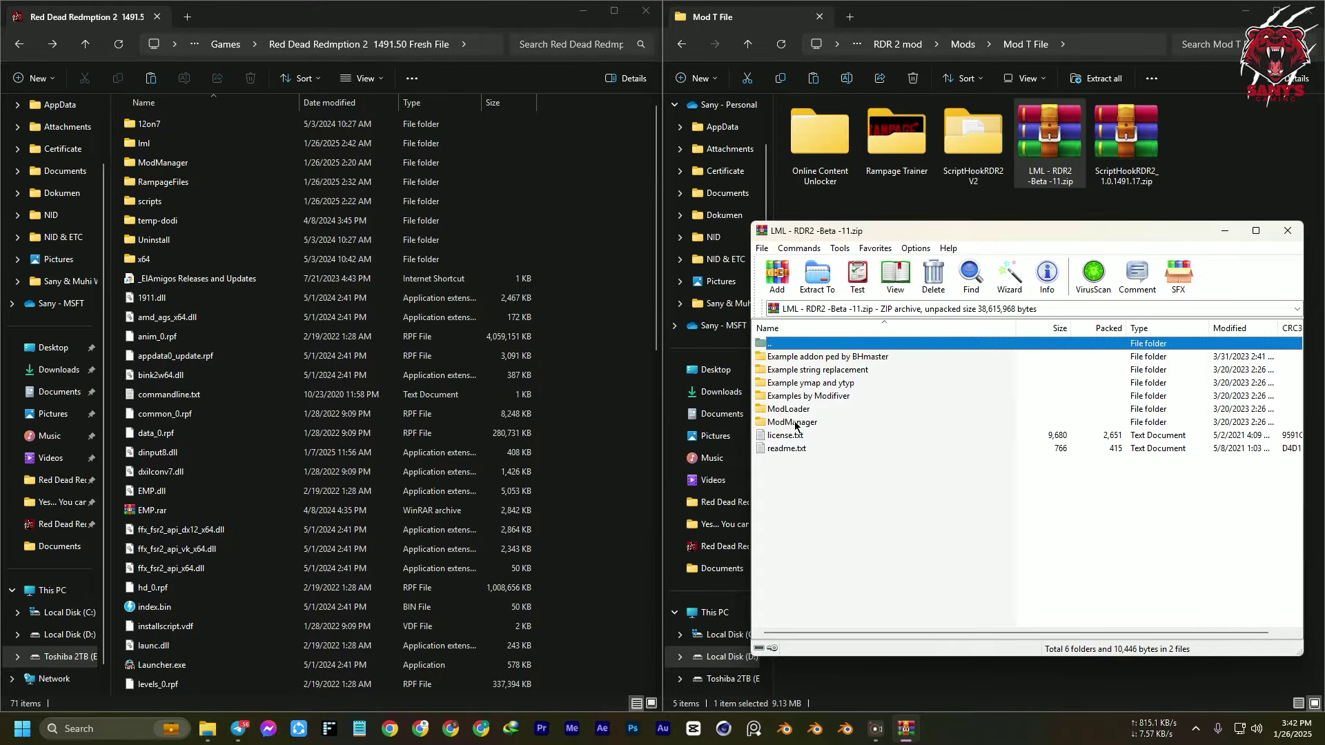
{"action": "mouse_move", "coordinate": [792, 422]}
{"action": "left_mouse_down"}
{"action": "mouse_move", "coordinate": [598, 379]}
{"action": "mouse_move", "coordinate": [744, 427]}
{"action": "mouse_move", "coordinate": [792, 429]}
{"action": "left_mouse_up"}
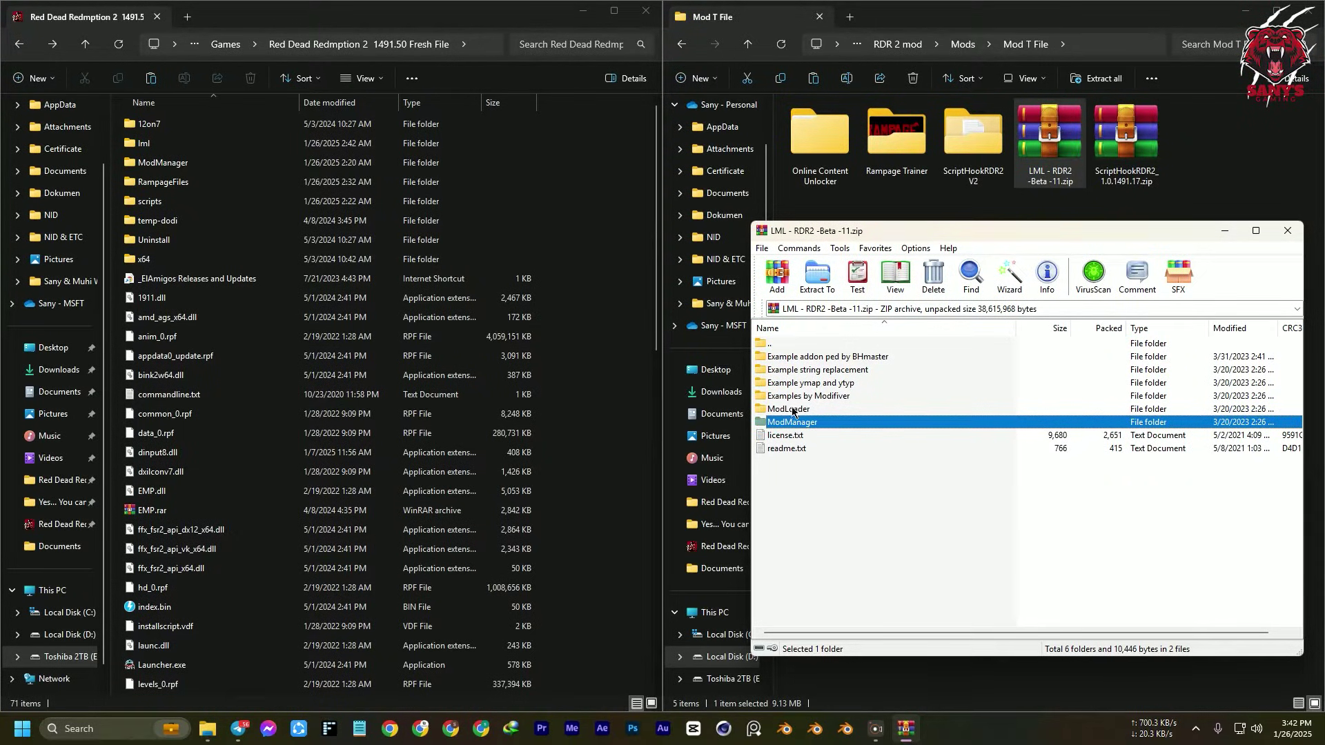
- Pick out the mod loader files in the archive's ModLoader folder and close the archive
{"action": "double_click", "coordinate": [792, 412]}
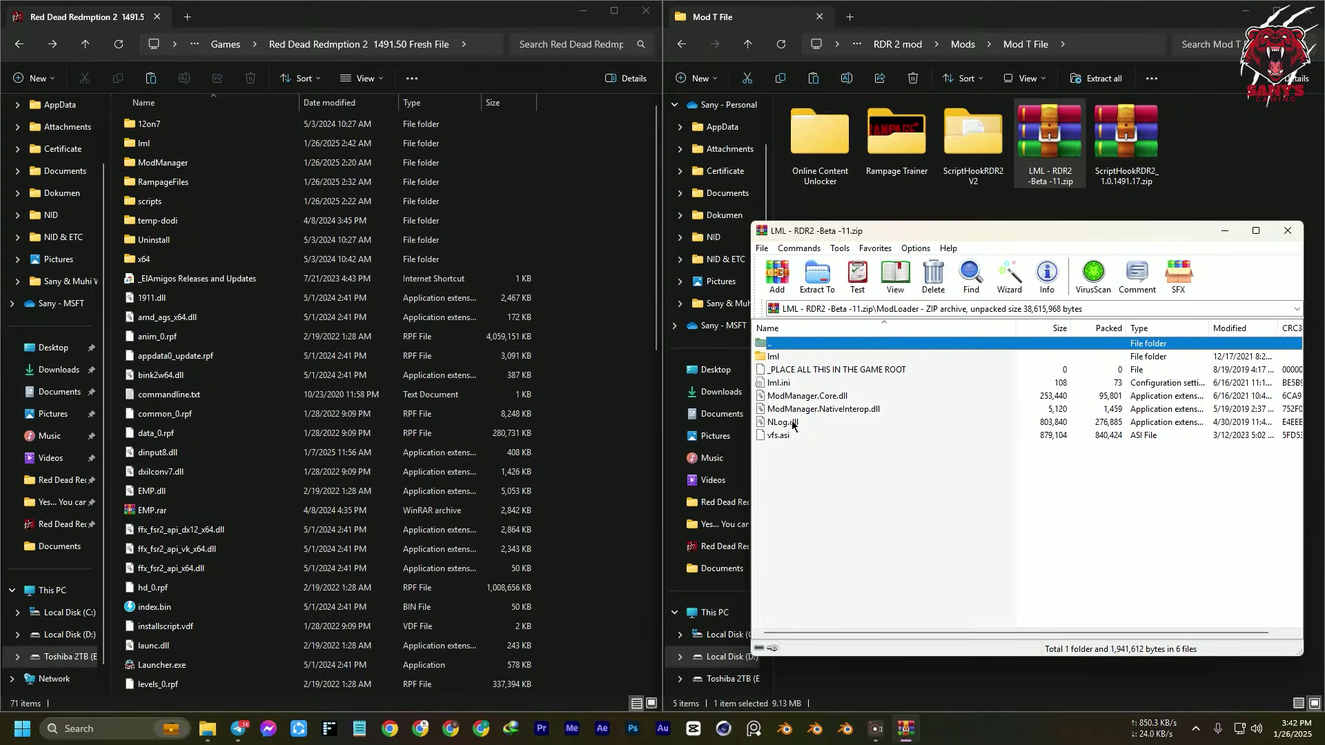
{"action": "left_click_drag", "start_coordinate": [793, 457], "coordinate": [612, 372]}
{"action": "left_click", "coordinate": [797, 370], "text": "ctrl"}
{"action": "left_click", "coordinate": [1287, 230]}
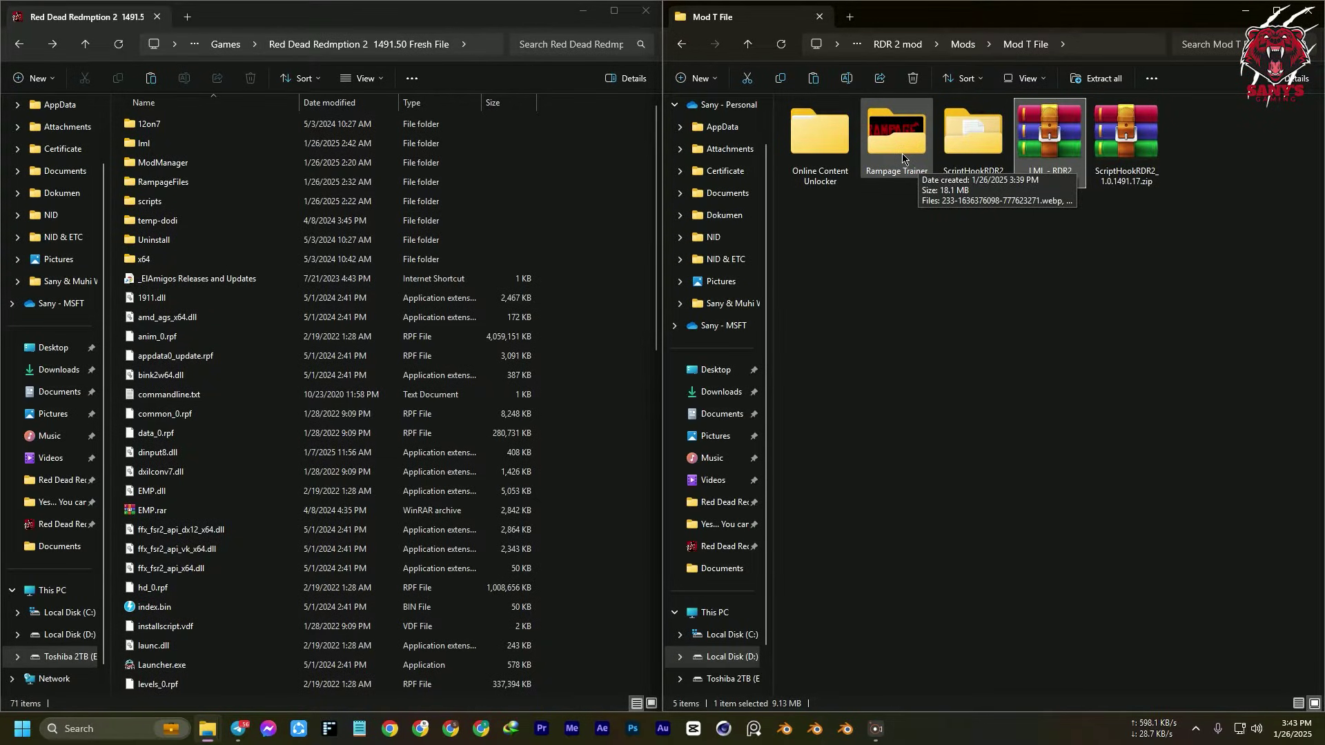
- Select the RampageFiles folder and Rampage.asi in the Rampage_1.0.1491.50 folder of Rampage v1.6.6.zip, and close the archive
{"action": "double_click", "coordinate": [897, 134]}
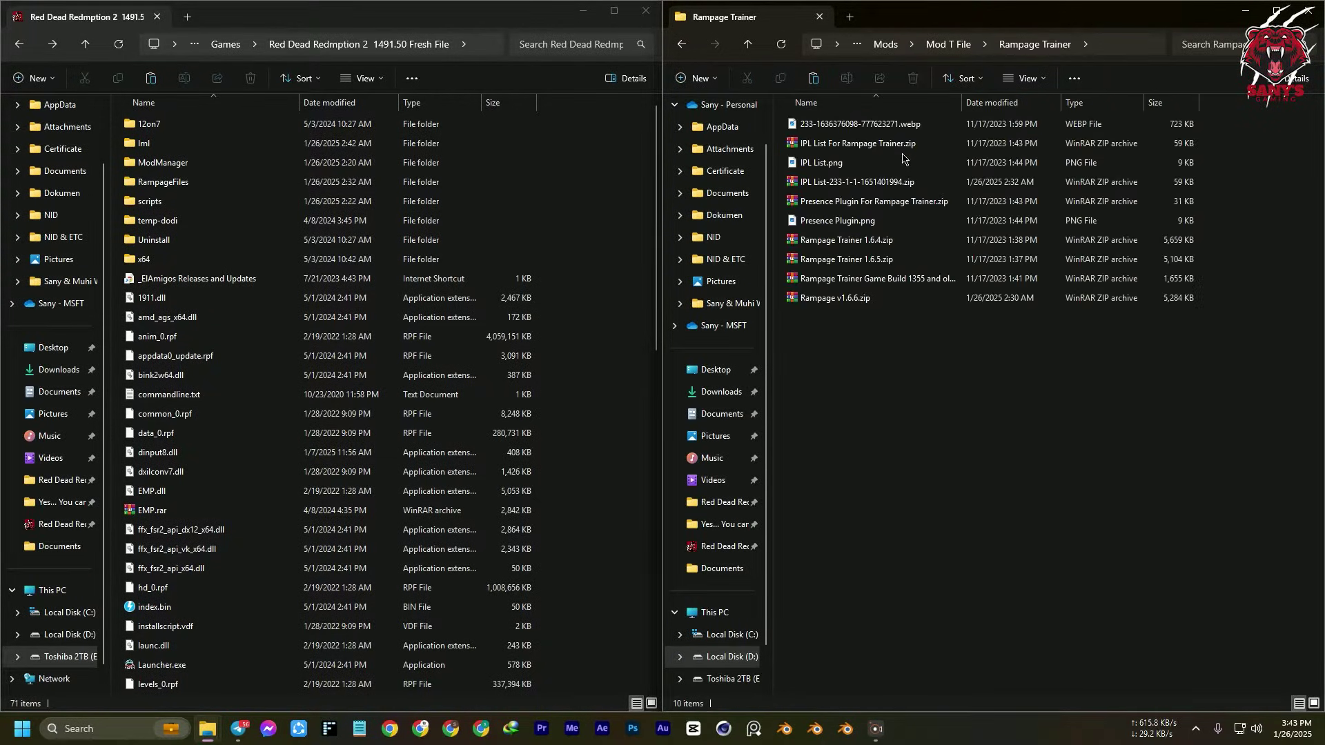
{"action": "double_click", "coordinate": [827, 305]}
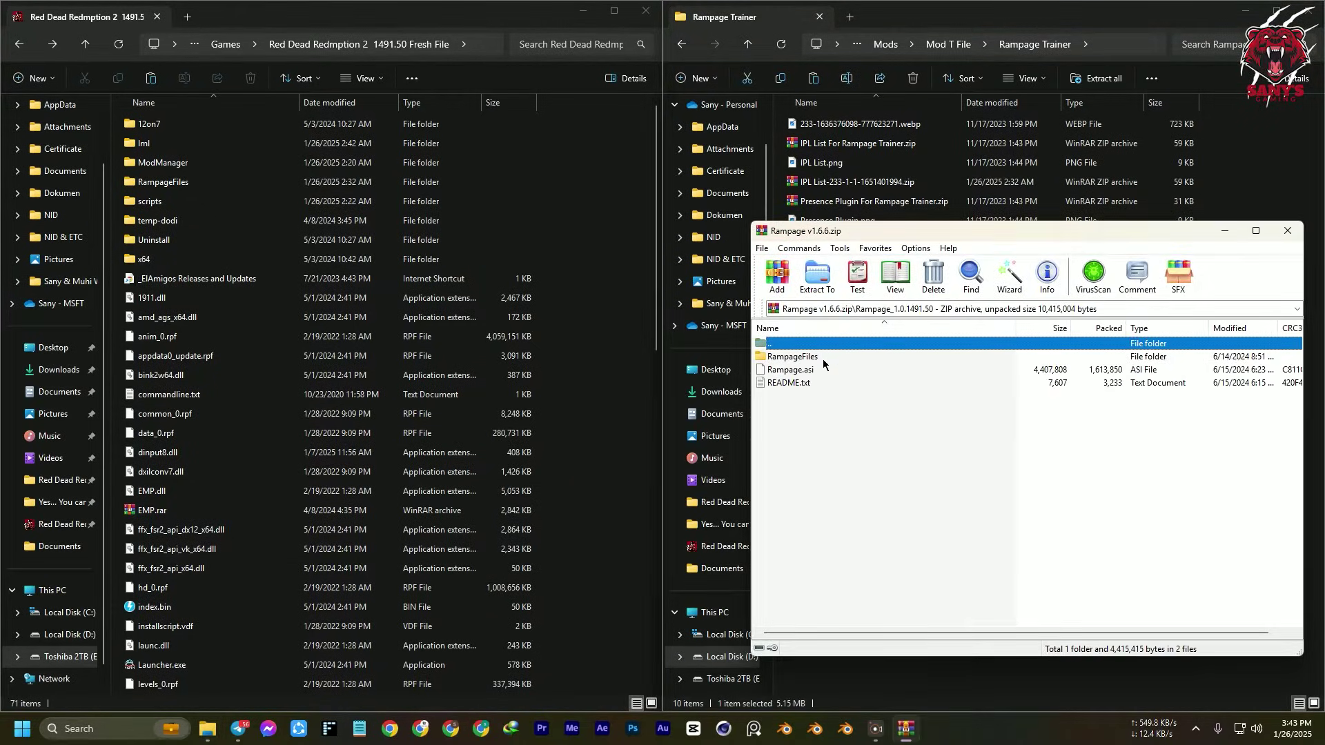
{"action": "left_click", "coordinate": [801, 358]}
{"action": "left_click", "coordinate": [802, 371], "text": "ctrl"}
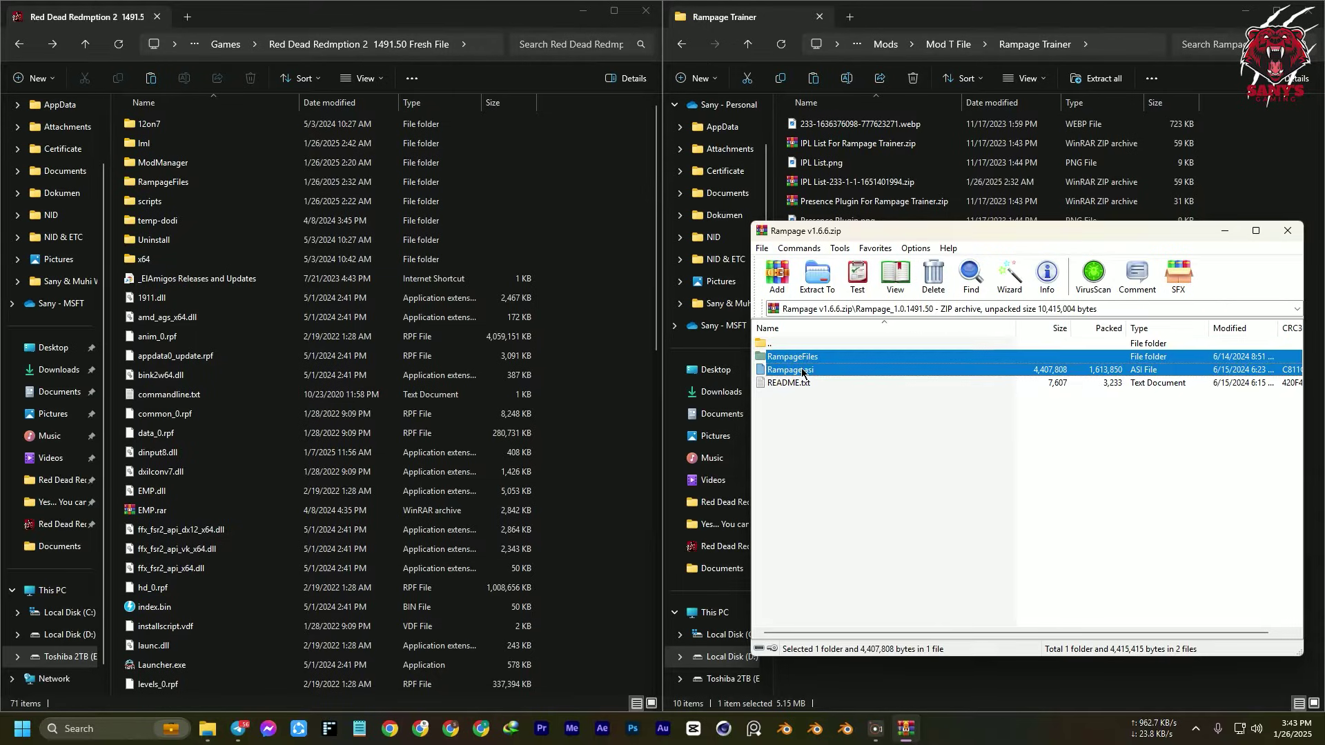
{"action": "left_click_drag", "start_coordinate": [801, 372], "coordinate": [654, 353]}
{"action": "left_click_drag", "start_coordinate": [1178, 372], "coordinate": [1179, 374]}
{"action": "left_click", "coordinate": [1287, 230]}
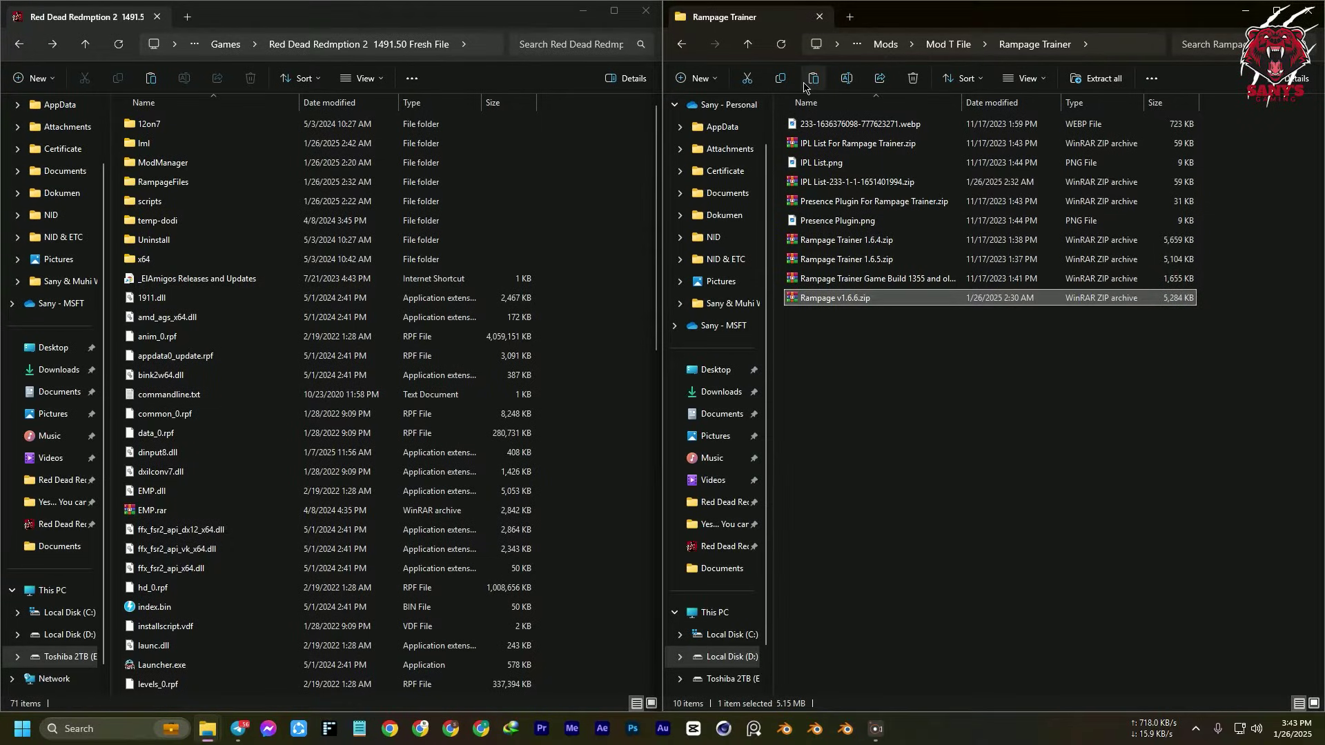
- Open the lml folder inside Online Content Unlocker 3.0.zip from the Online Content Unlocker folder
{"action": "left_click", "coordinate": [747, 43]}
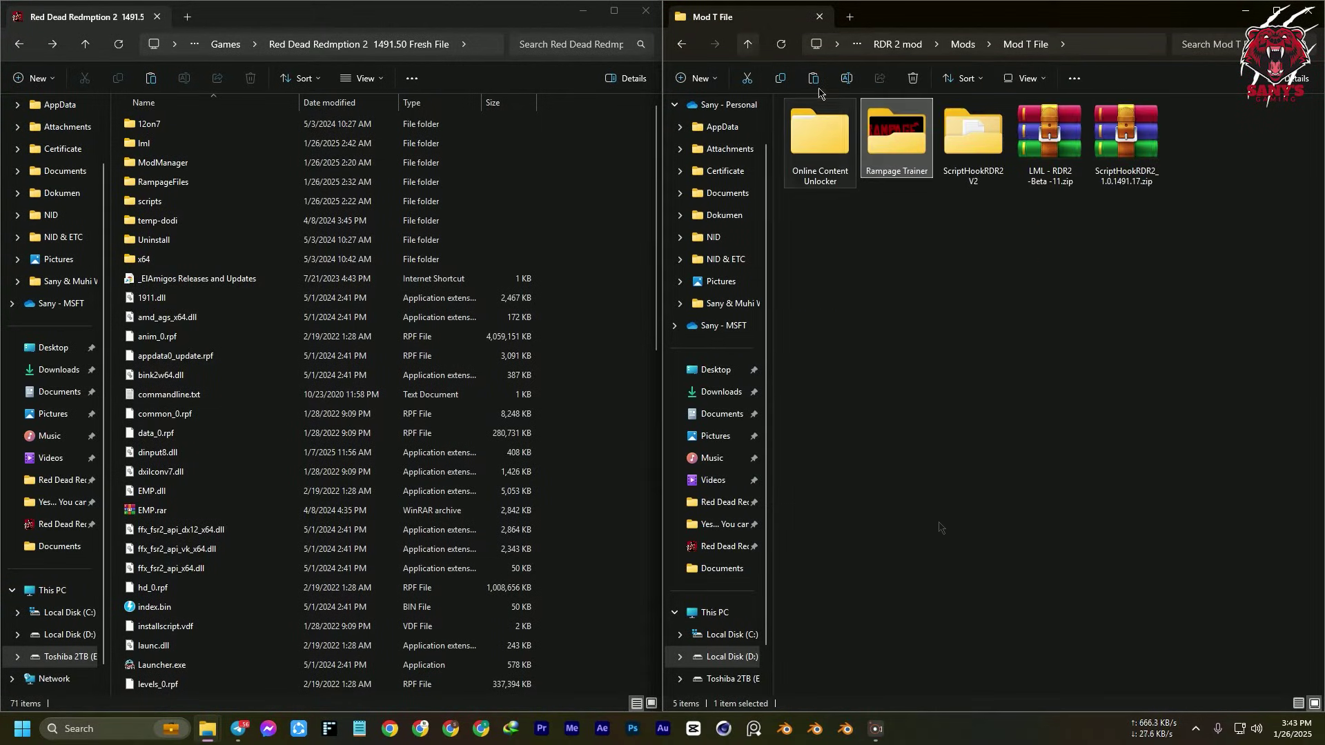
{"action": "left_click", "coordinate": [821, 128]}
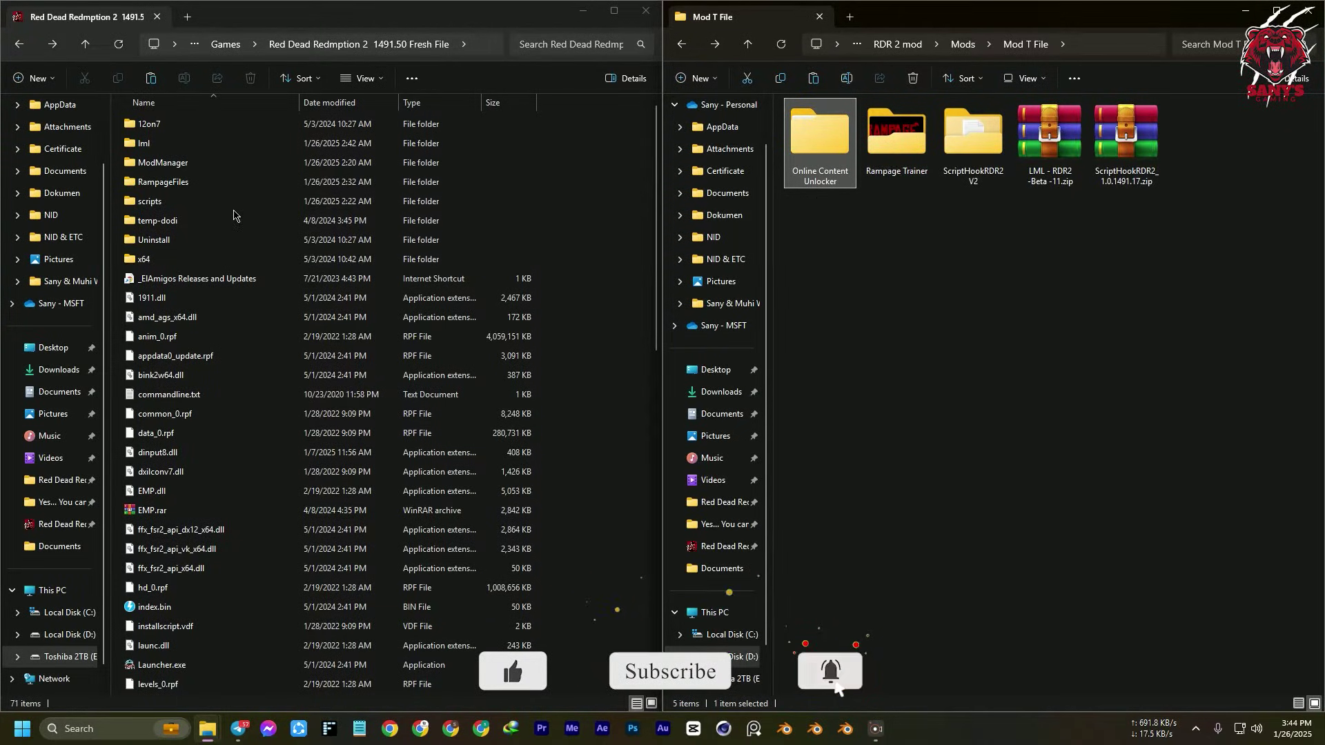
{"action": "double_click", "coordinate": [819, 135]}
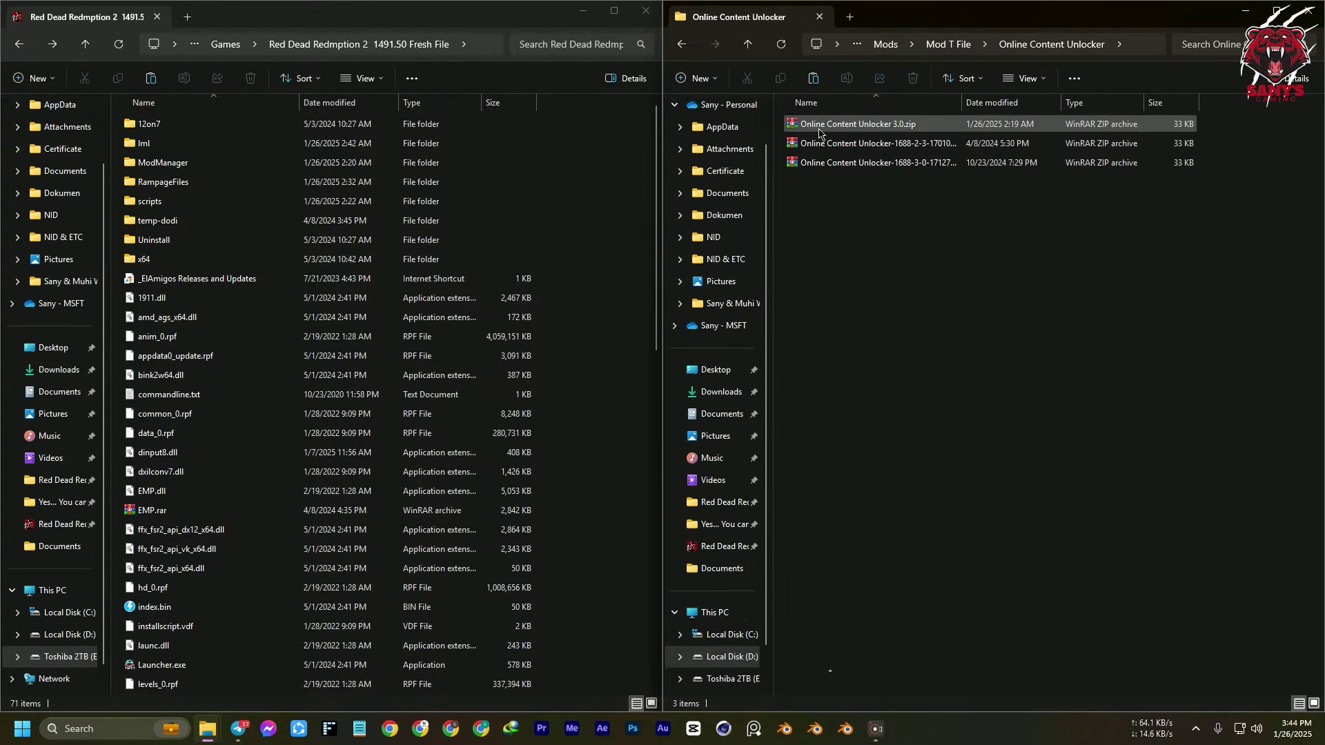
{"action": "left_click", "coordinate": [818, 130]}
{"action": "double_click", "coordinate": [818, 129]}
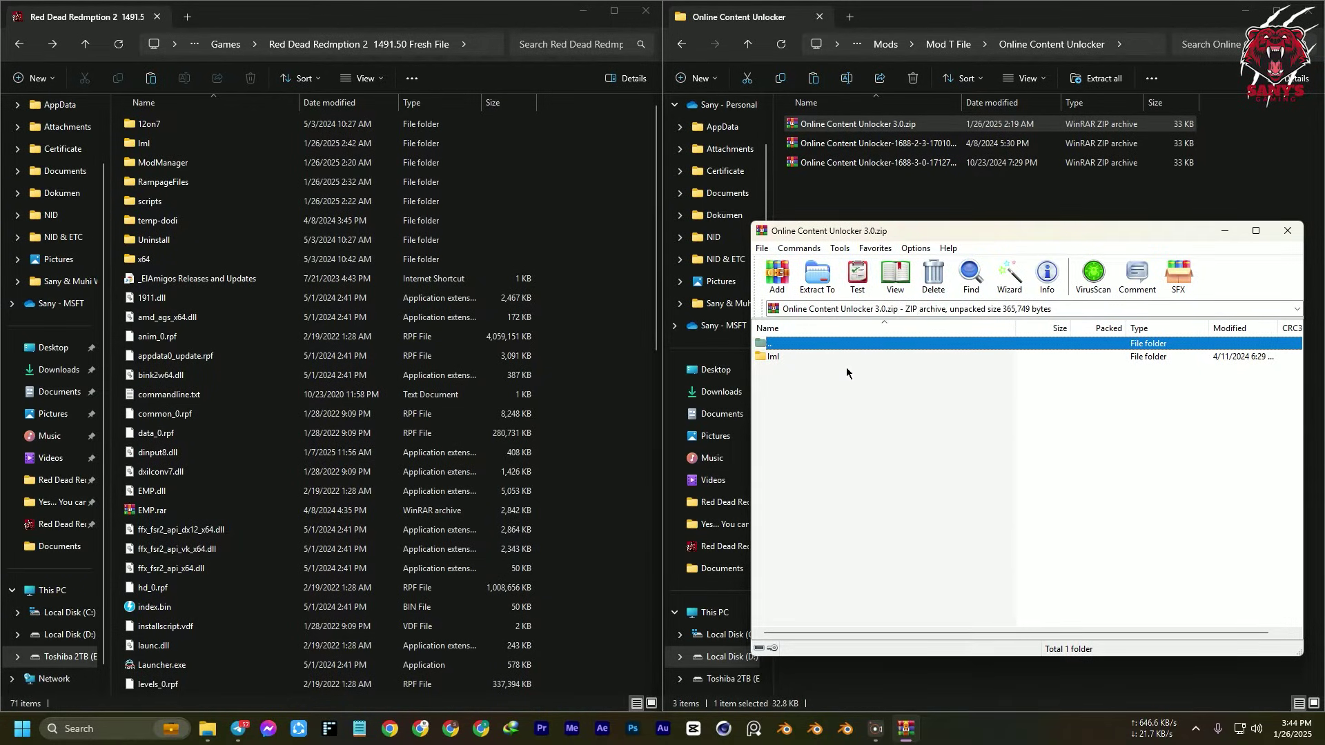
{"action": "double_click", "coordinate": [793, 356]}
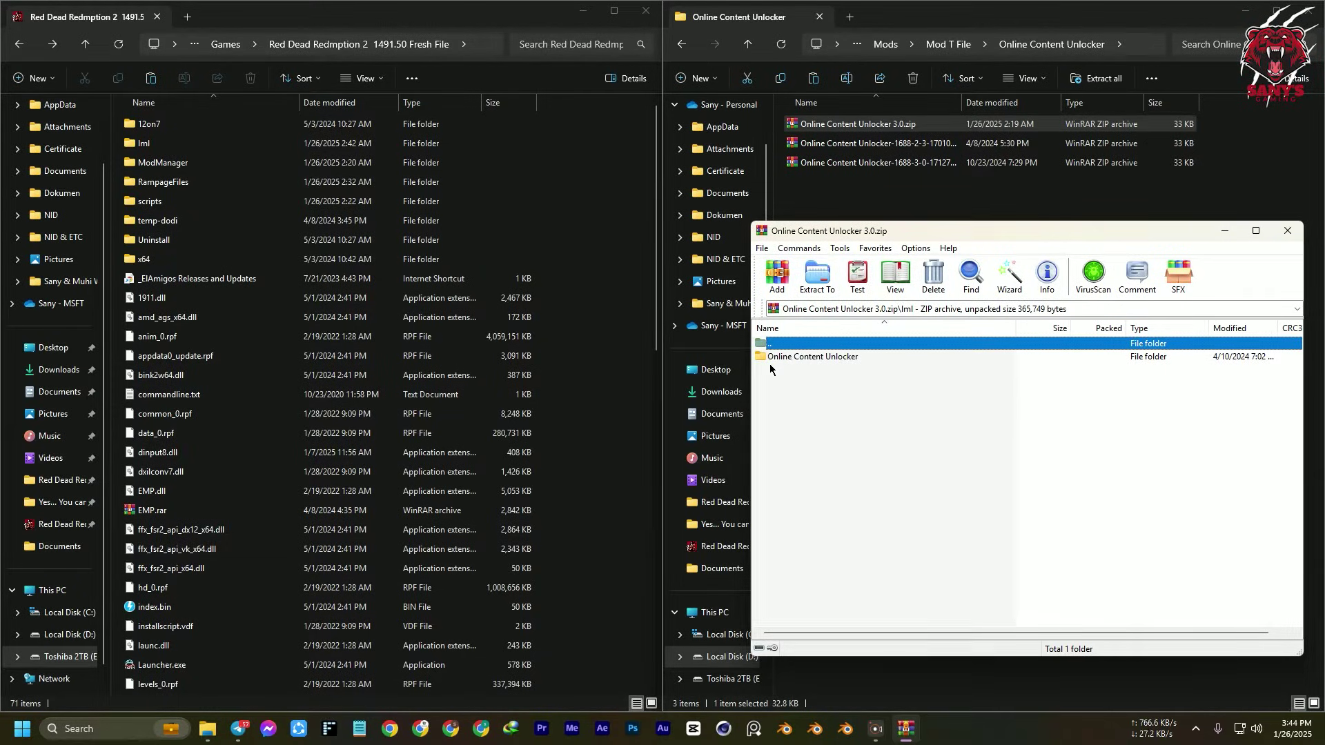
- Try to copy the Online Content Unlocker folder from the archive into the game's lml folder, and close the archive
{"action": "double_click", "coordinate": [171, 142]}
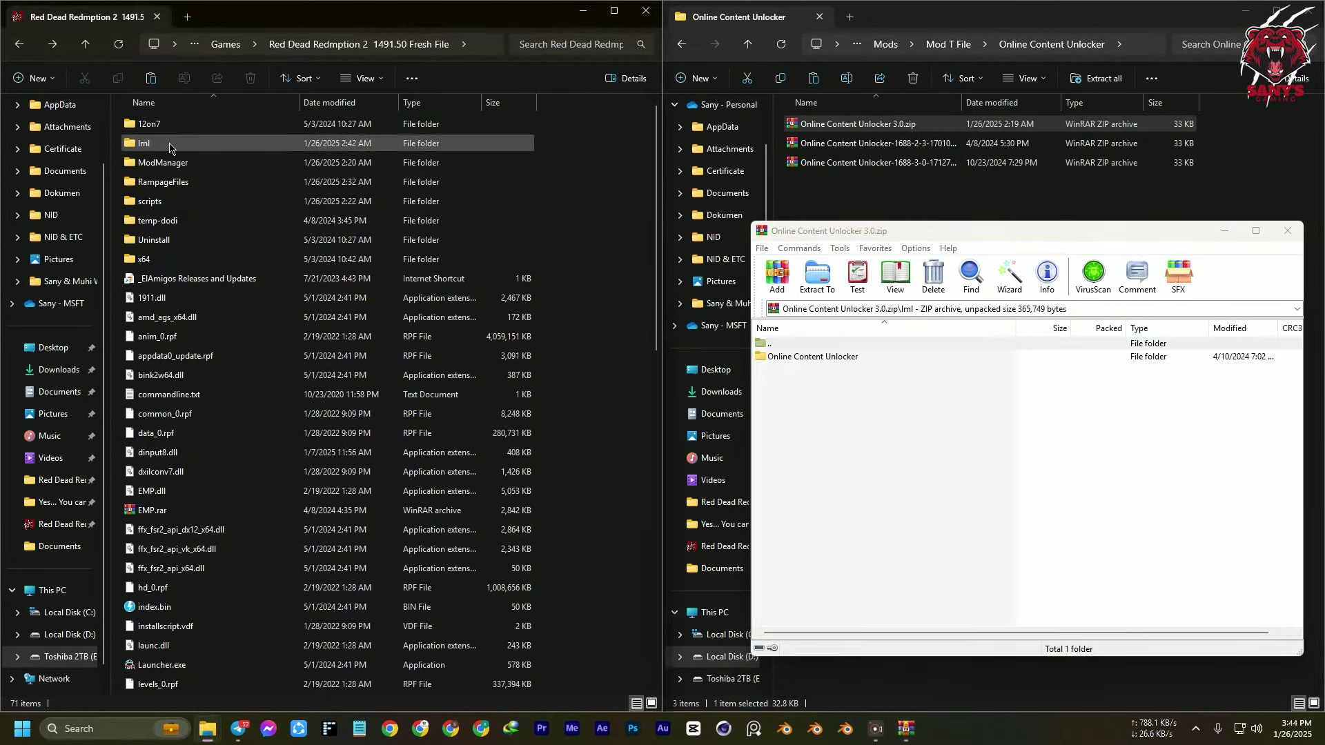
{"action": "left_click_drag", "start_coordinate": [802, 359], "coordinate": [394, 348]}
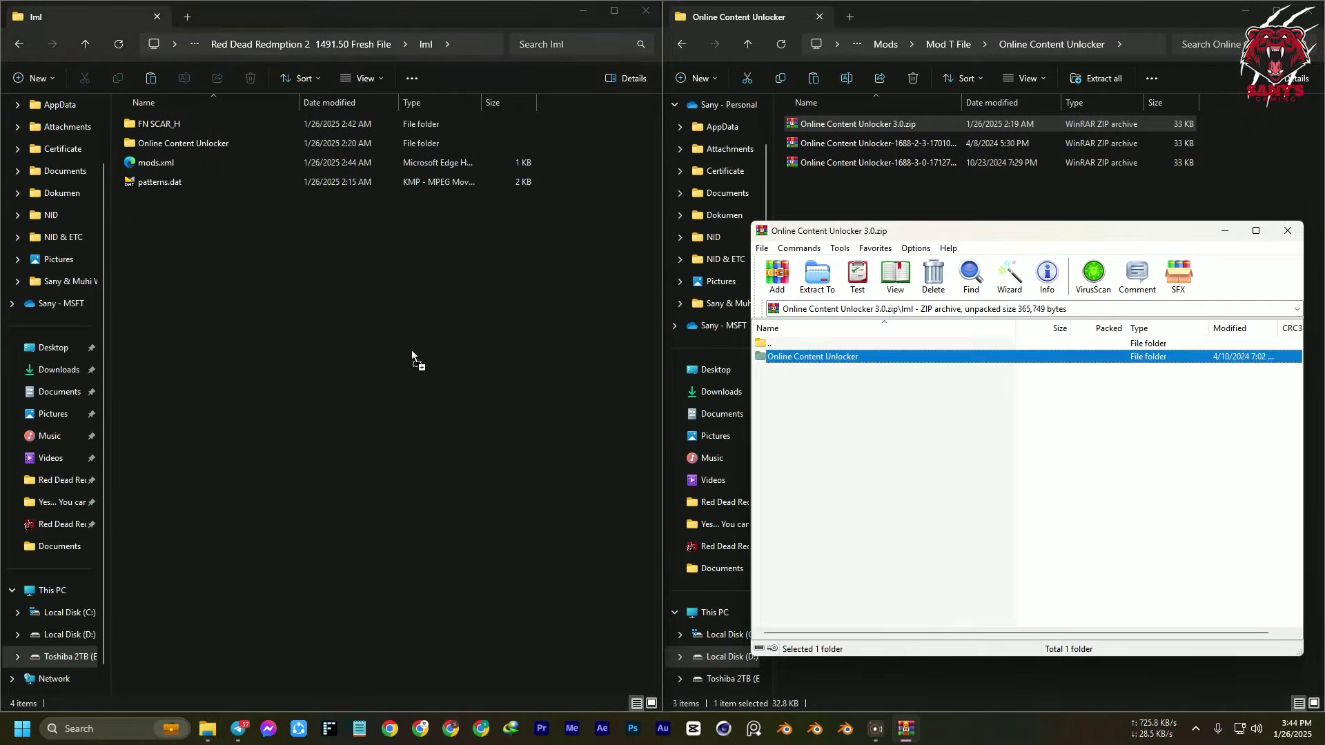
{"action": "left_click_drag", "start_coordinate": [280, 295], "coordinate": [280, 295]}
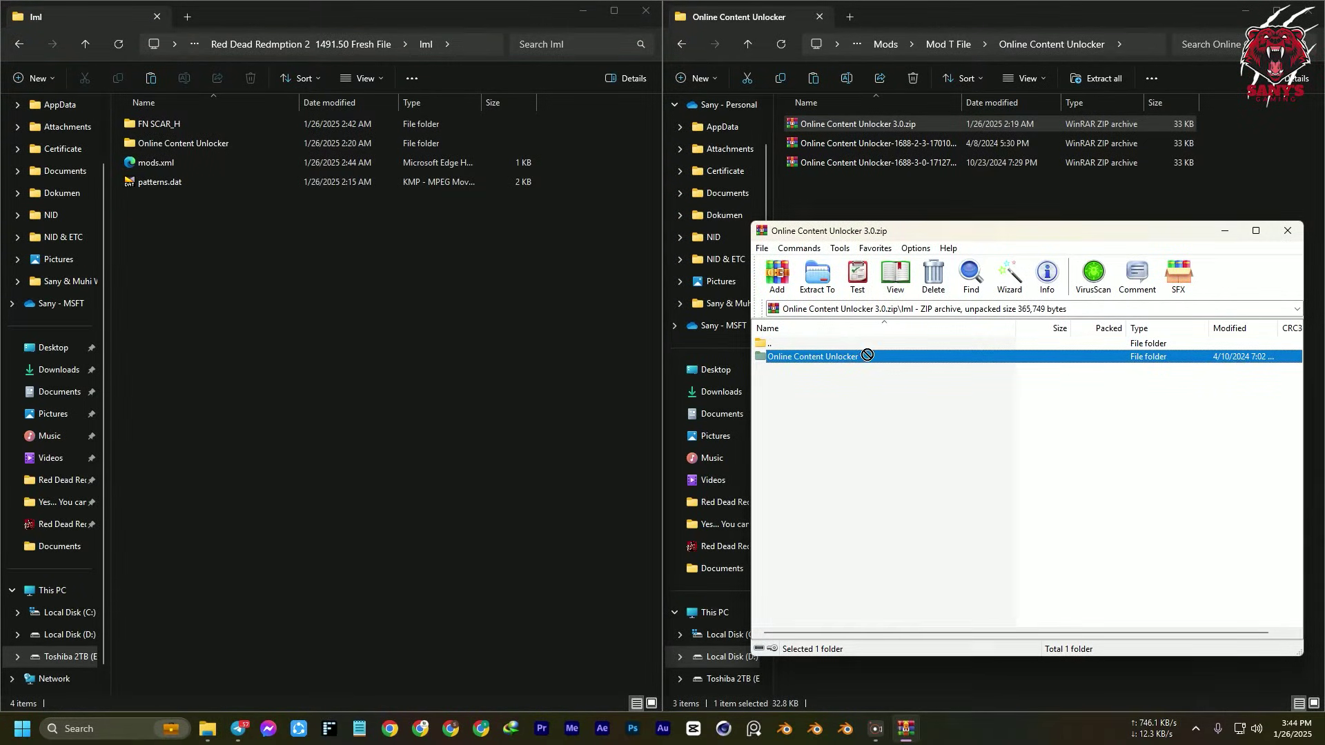
{"action": "left_click", "coordinate": [1287, 232]}
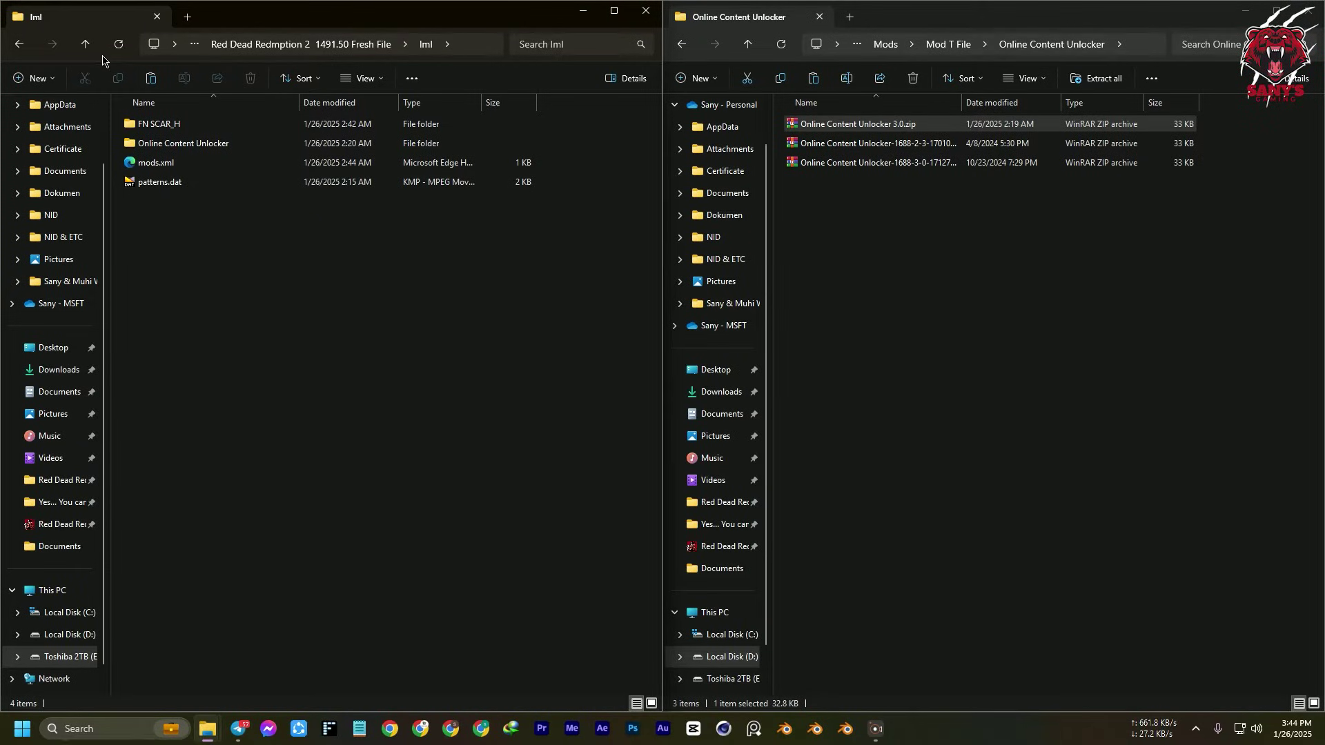
- Launch ModManager.UI.exe from the game's ModManager folder
{"action": "left_click", "coordinate": [85, 45]}
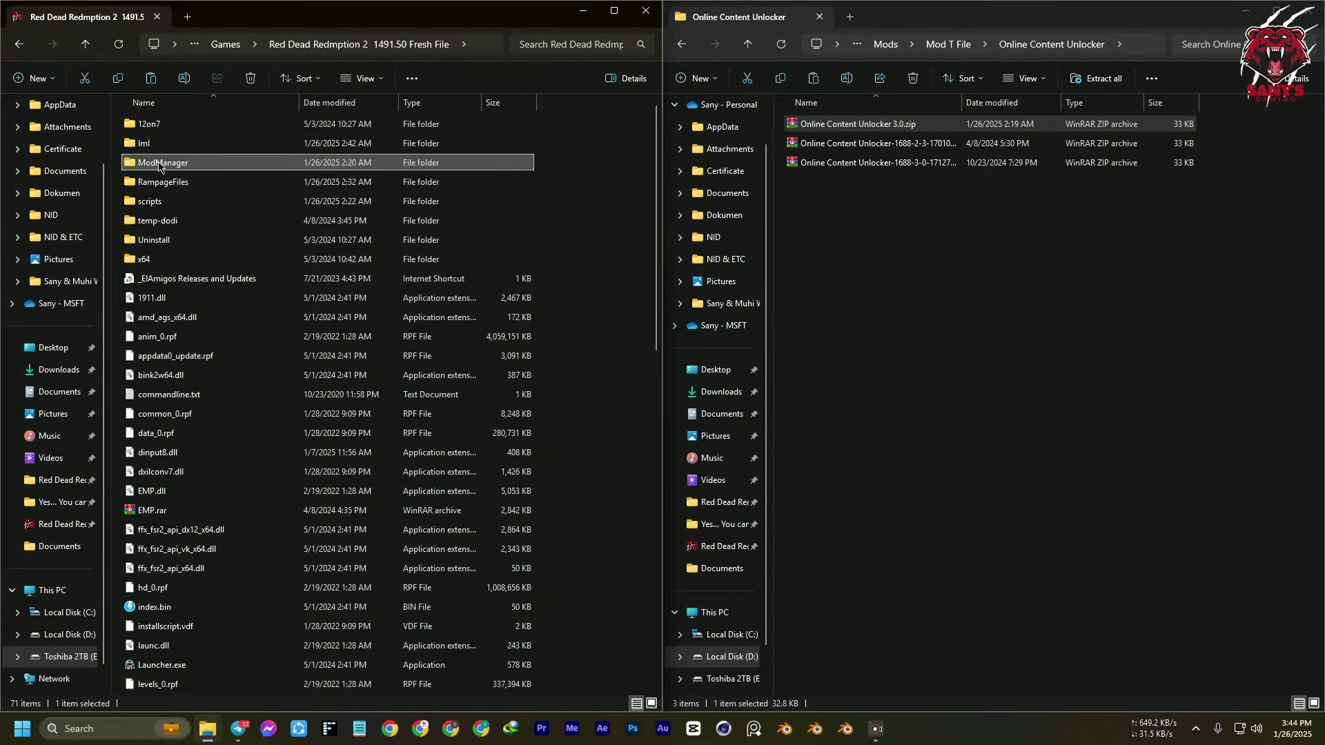
{"action": "double_click", "coordinate": [159, 164]}
{"action": "double_click", "coordinate": [191, 260]}
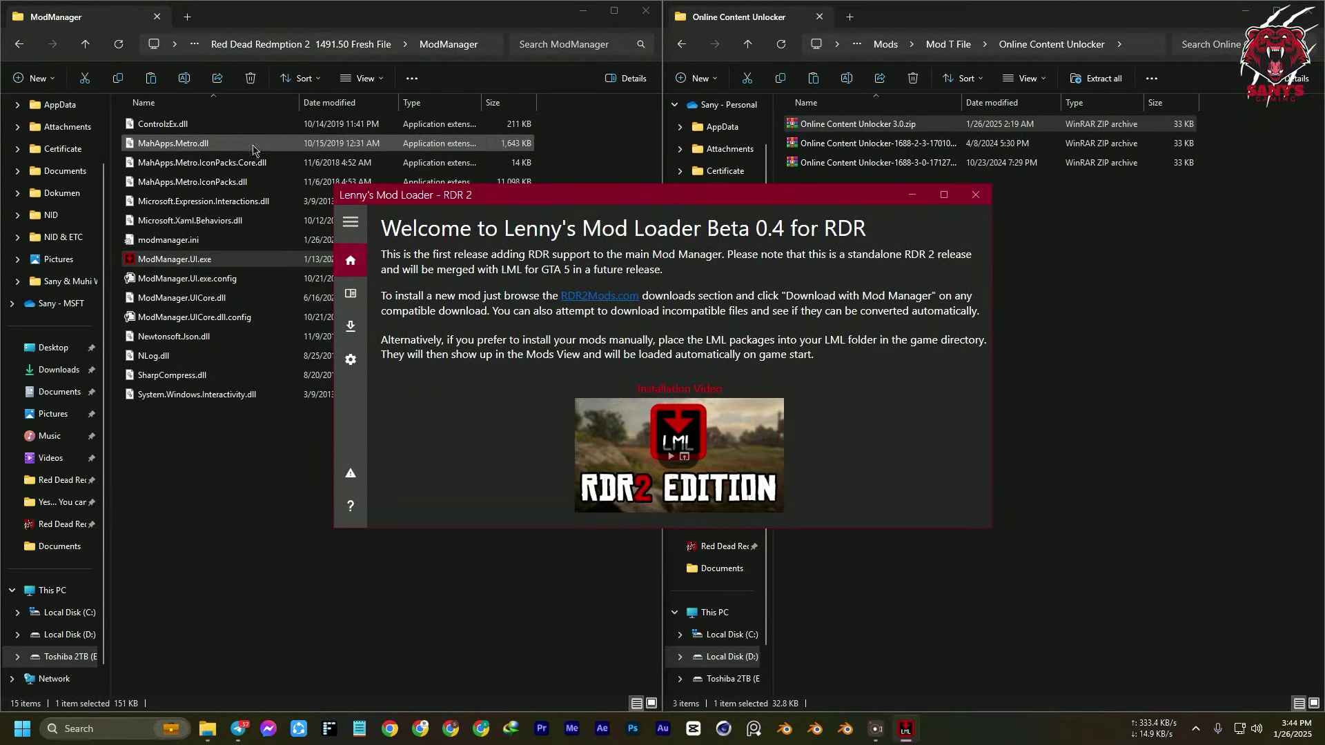
- Toggle the enabled state of FN SCAR_H in the mod list, close the mod manager and return both folder windows one level up
{"action": "left_click", "coordinate": [355, 302]}
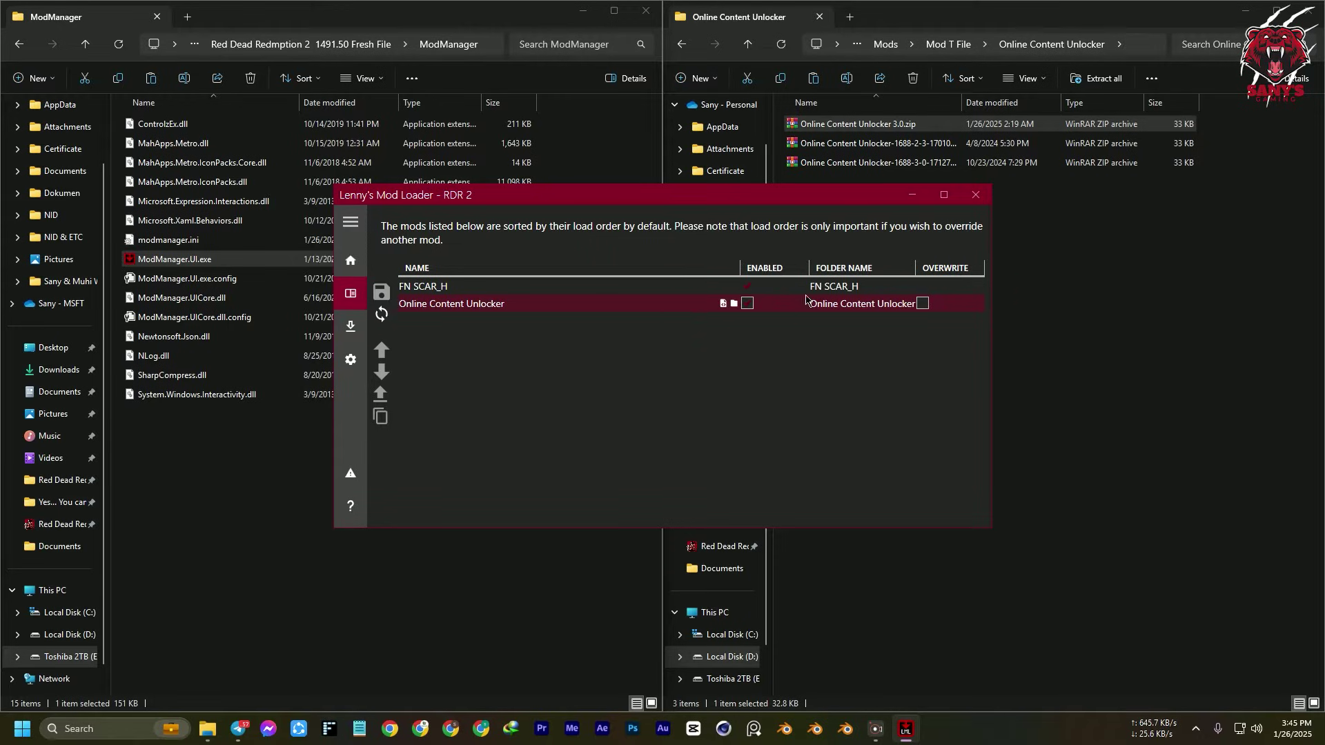
{"action": "left_click", "coordinate": [747, 285]}
{"action": "left_click", "coordinate": [976, 199]}
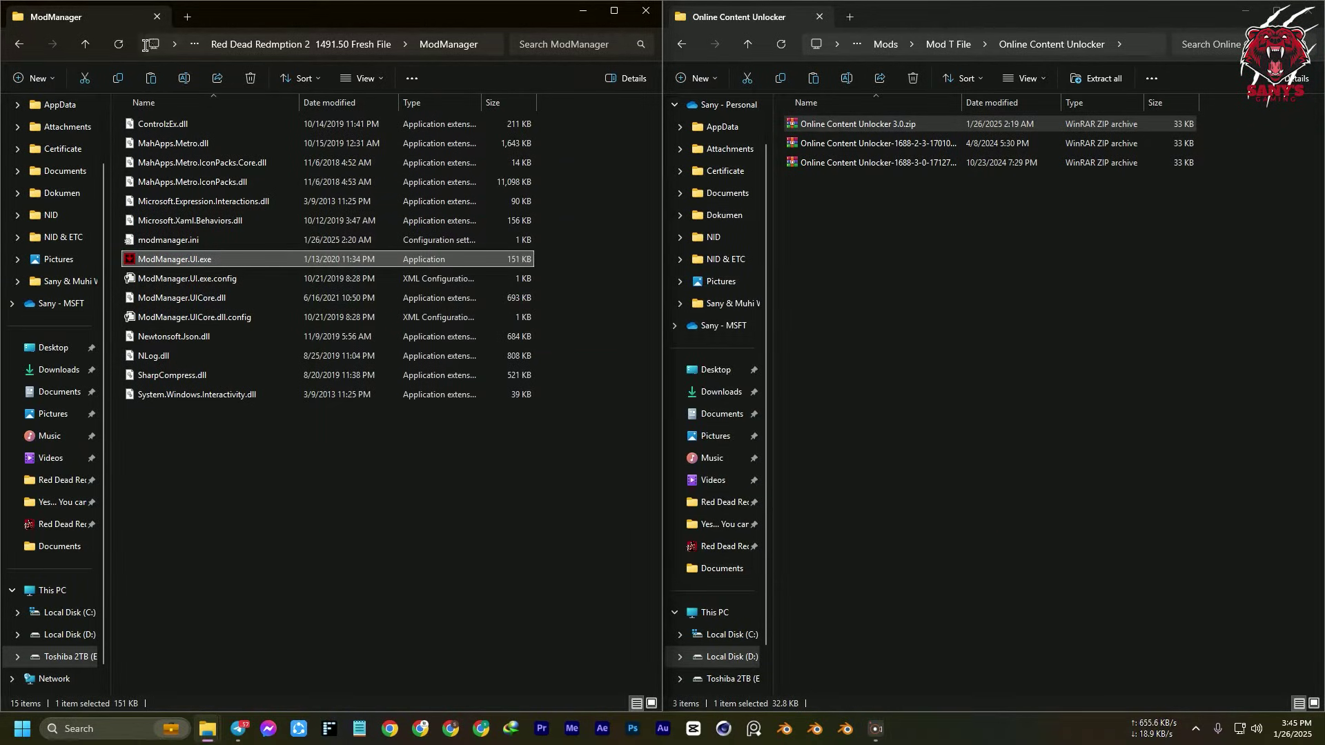
{"action": "left_click", "coordinate": [85, 43]}
{"action": "left_click", "coordinate": [747, 43]}
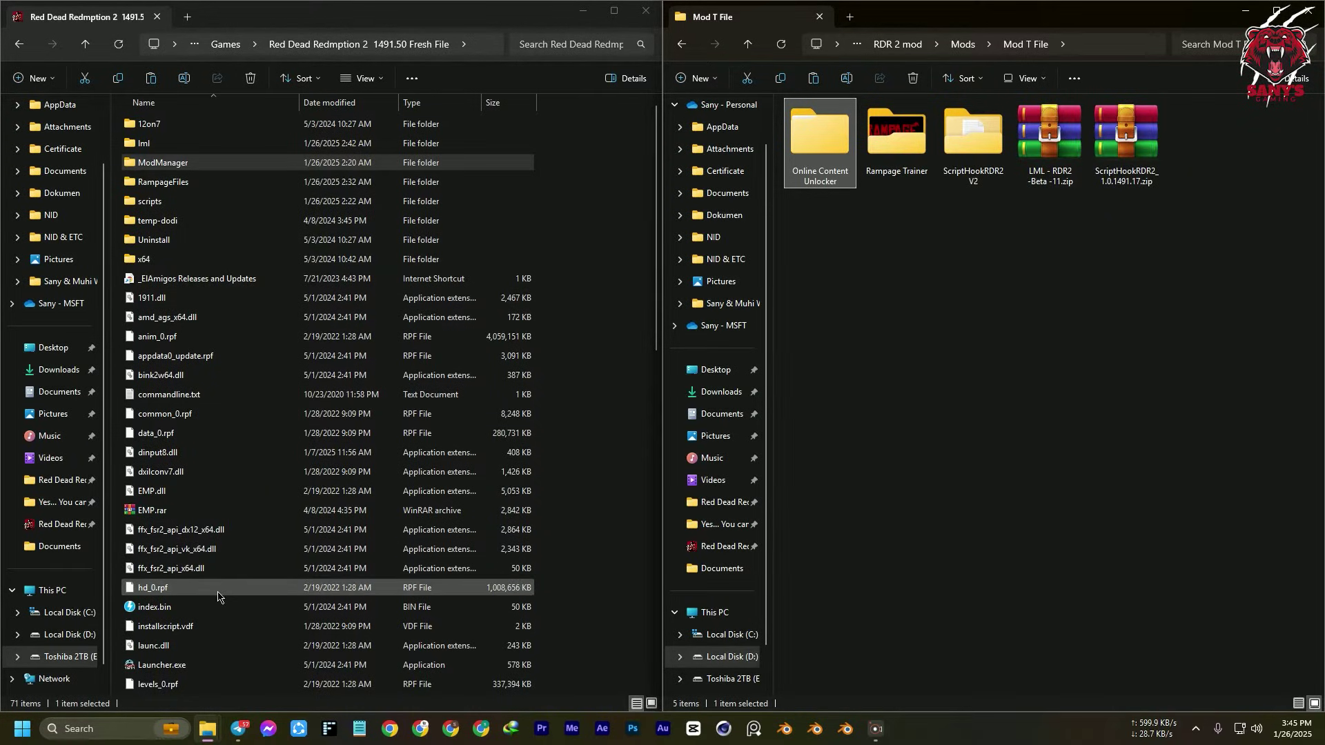
- Open ScriptHookConfig.ini from the game's main folder
{"action": "scroll", "coordinate": [214, 590], "scroll_direction": "down", "scroll_amount": 1}
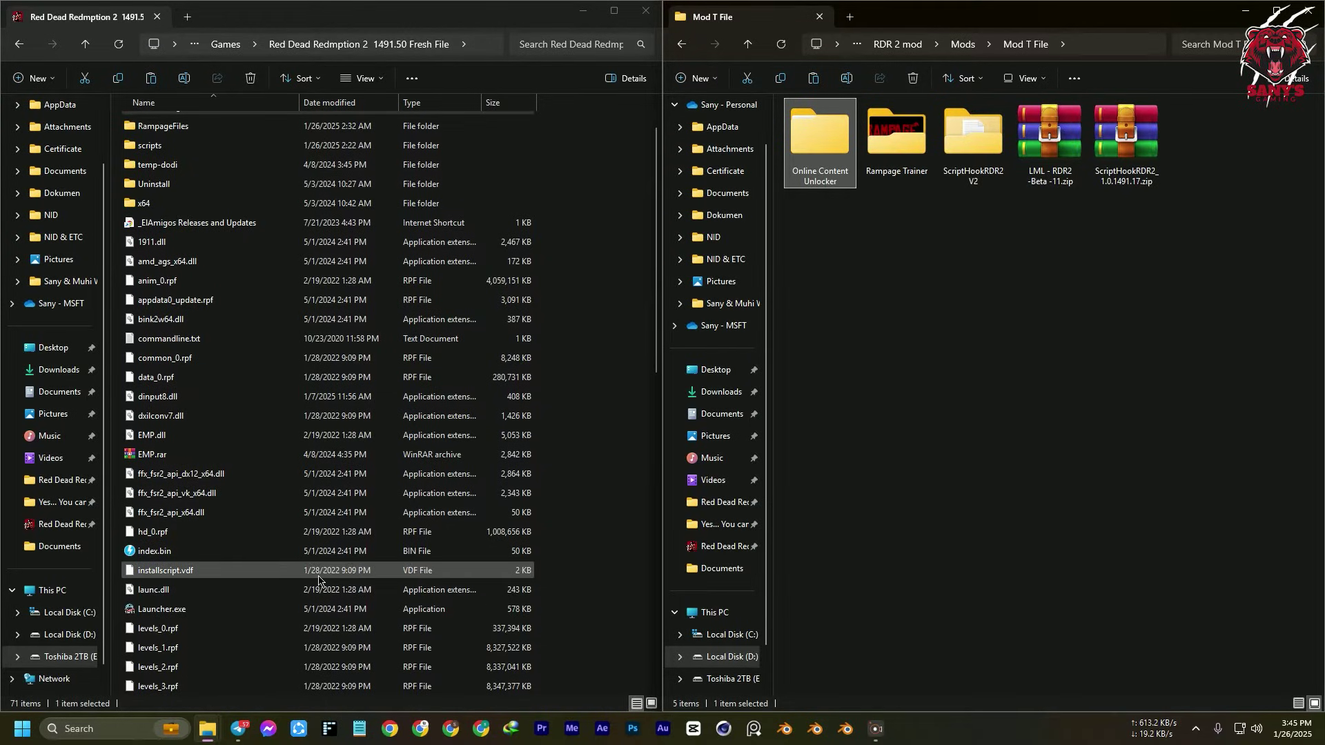
{"action": "scroll", "coordinate": [304, 594], "scroll_direction": "down", "scroll_amount": 5}
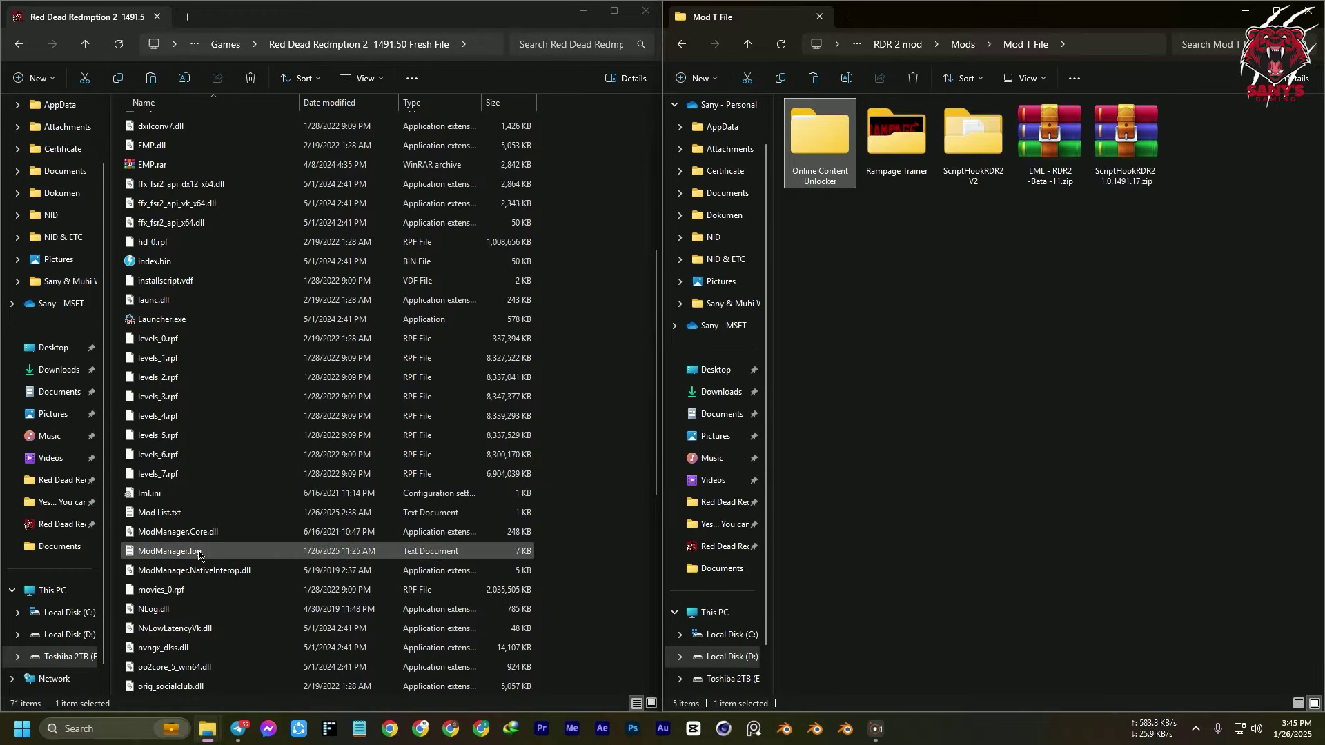
{"action": "scroll", "coordinate": [180, 552], "scroll_direction": "down", "scroll_amount": 8}
{"action": "left_click", "coordinate": [262, 397]}
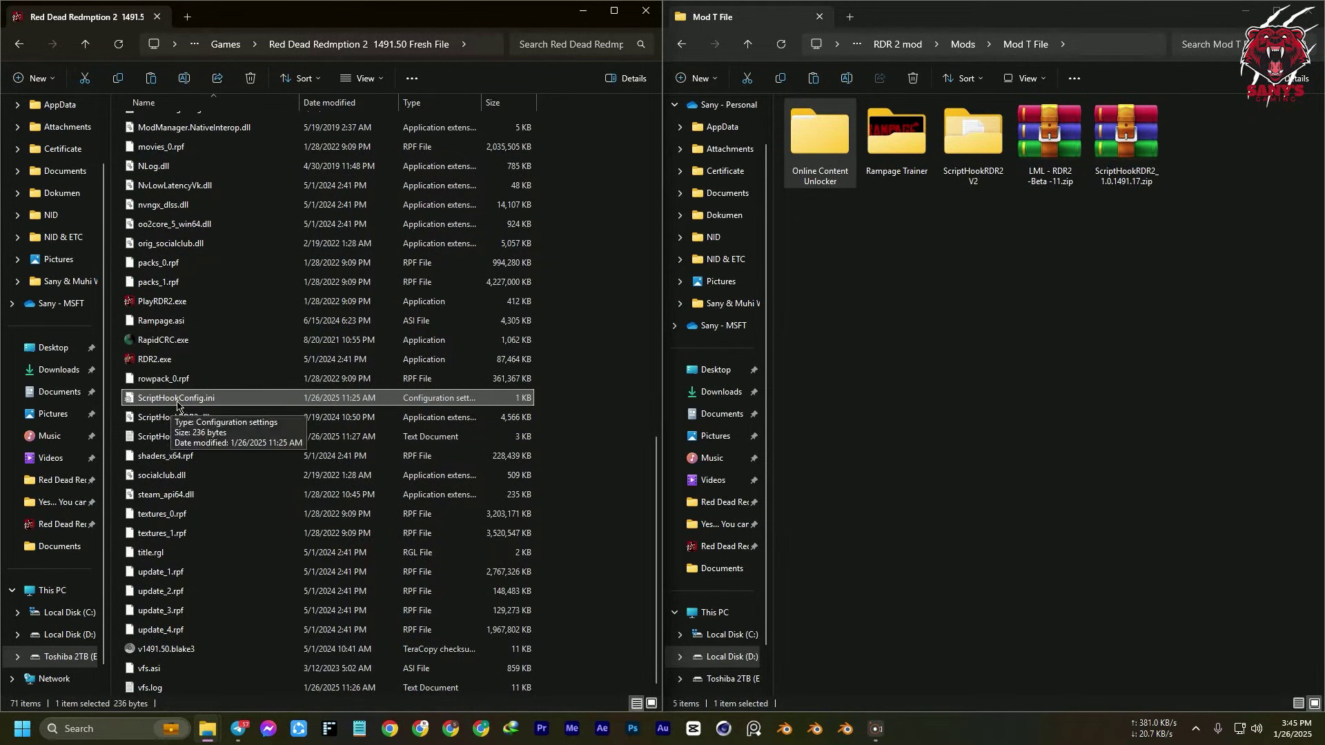
{"action": "double_click", "coordinate": [204, 406]}
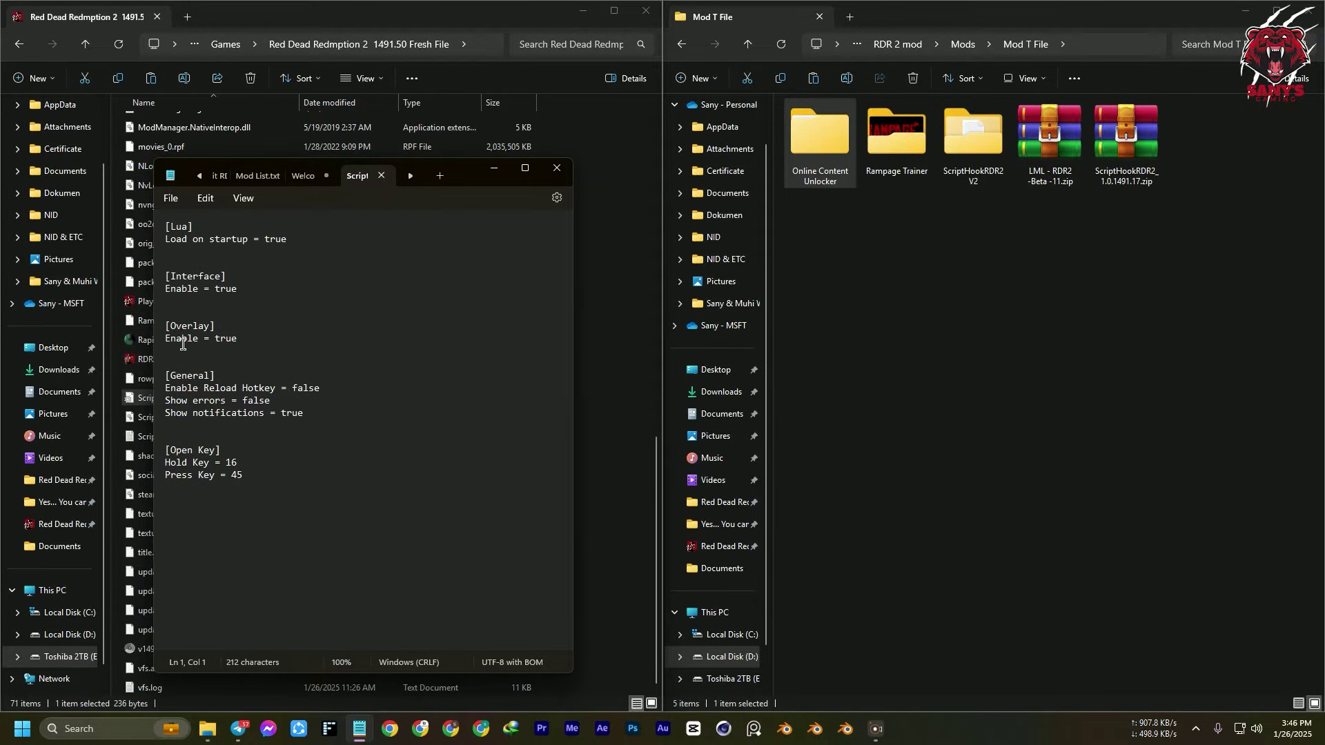
- Set Enable under [Overlay] to false in ScriptHookConfig.ini, then save and close the file
{"action": "double_click", "coordinate": [233, 340]}
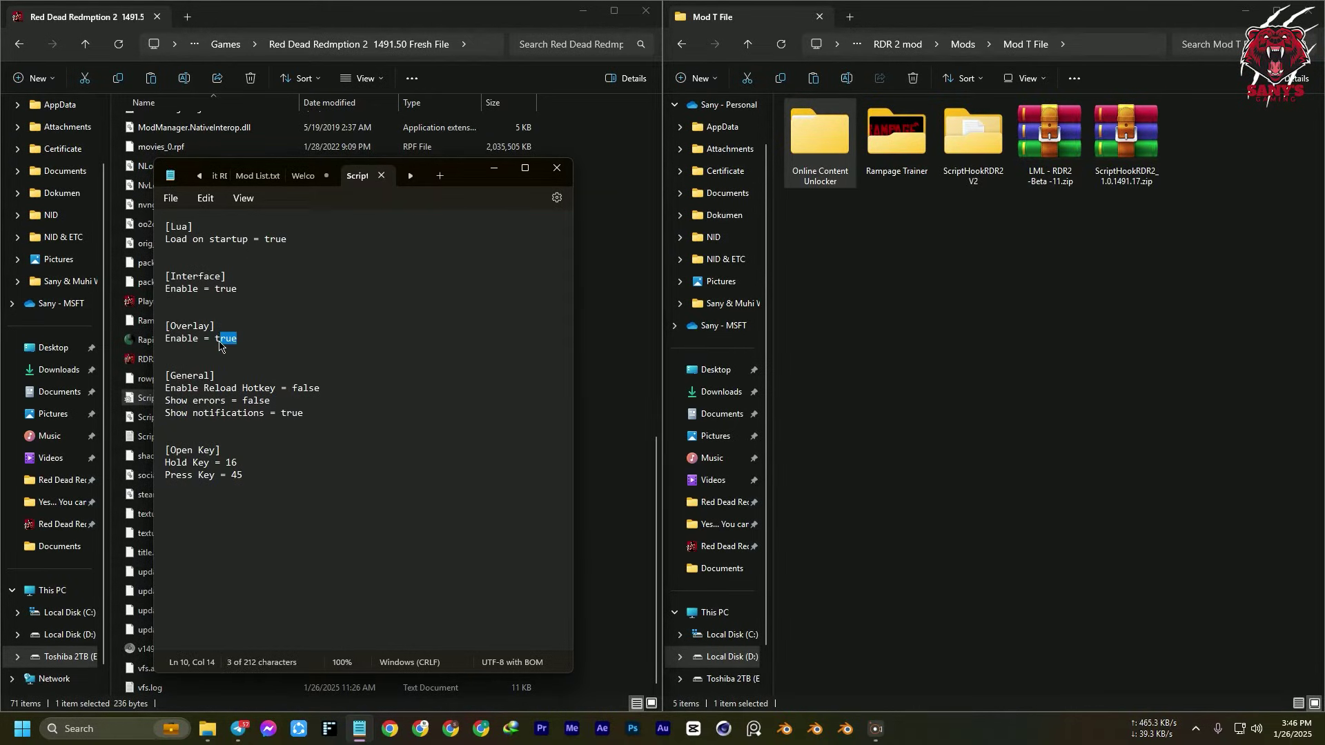
{"action": "double_click", "coordinate": [307, 388]}
{"action": "double_click", "coordinate": [228, 340]}
{"action": "type", "text": "false"}
{"action": "left_click", "coordinate": [171, 198]}
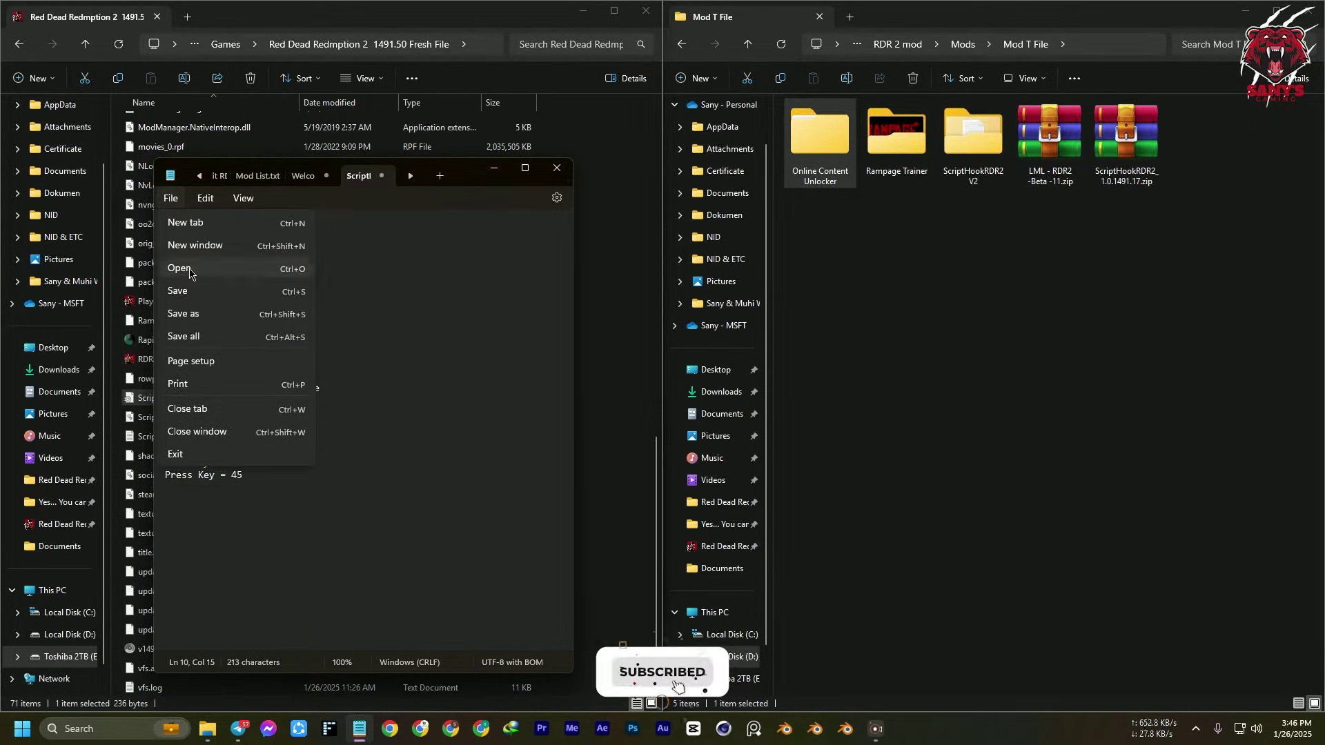
{"action": "left_click", "coordinate": [180, 290]}
{"action": "left_click", "coordinate": [381, 175]}
{"action": "left_click", "coordinate": [556, 167]}
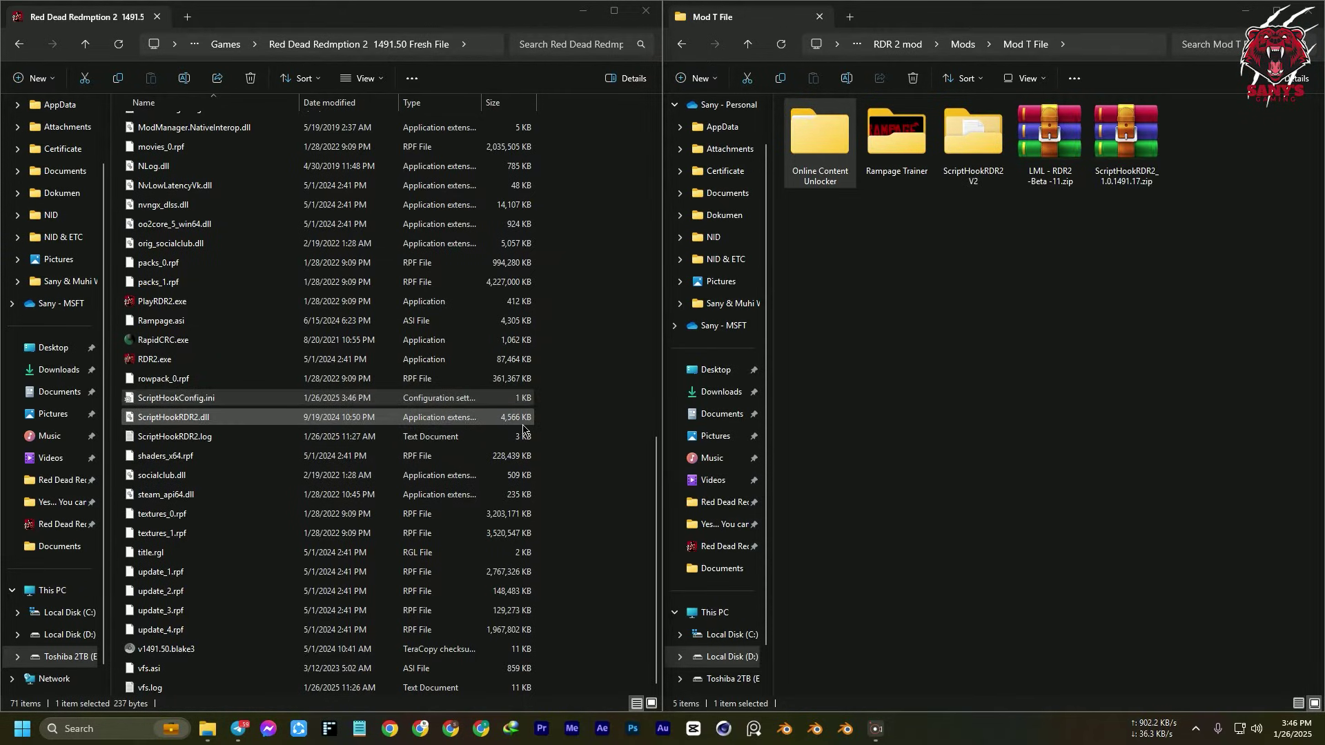
{"action": "scroll", "coordinate": [220, 418], "scroll_direction": "up", "scroll_amount": 9}
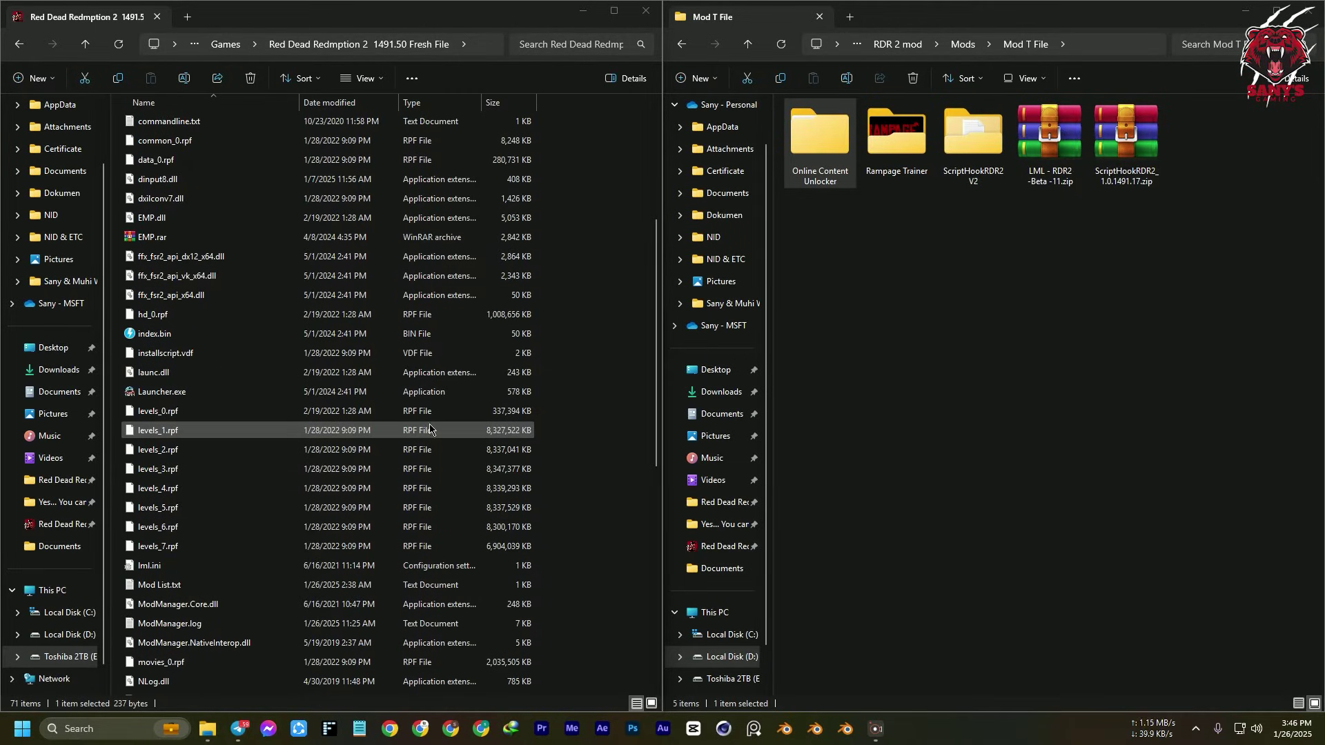
{"action": "scroll", "coordinate": [428, 434], "scroll_direction": "up", "scroll_amount": 5}
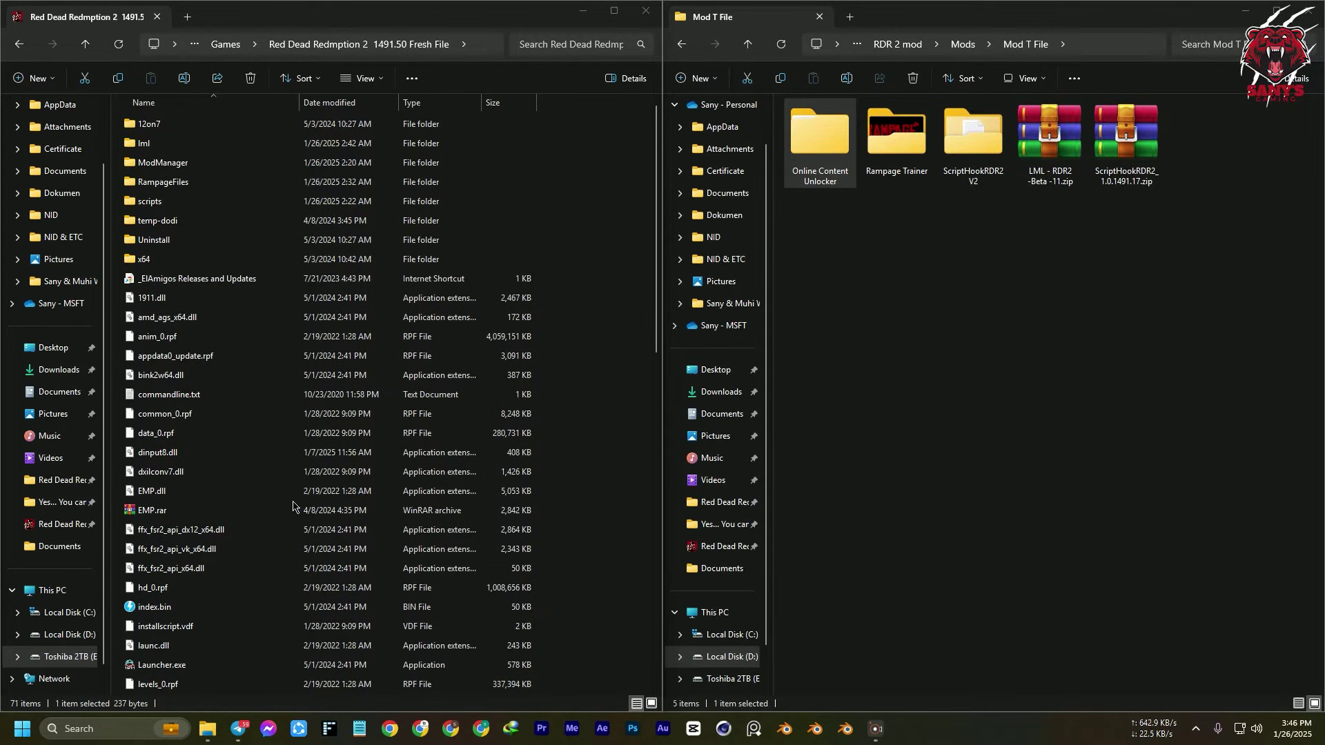
{"action": "scroll", "coordinate": [263, 521], "scroll_direction": "down", "scroll_amount": 4}
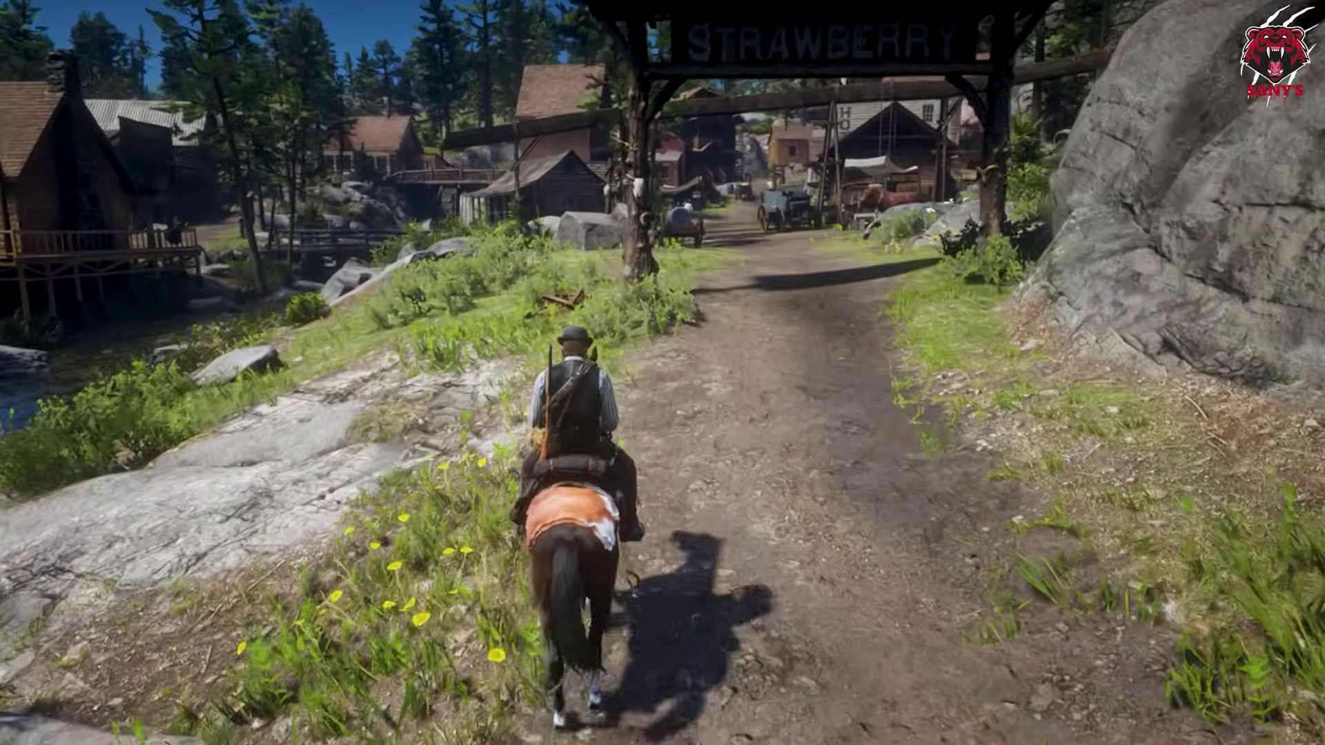
- Switch to Red Dead Redemption 2 and look through the Rampage trainer's home categories and Time options
{"action": "key", "text": "F5"}
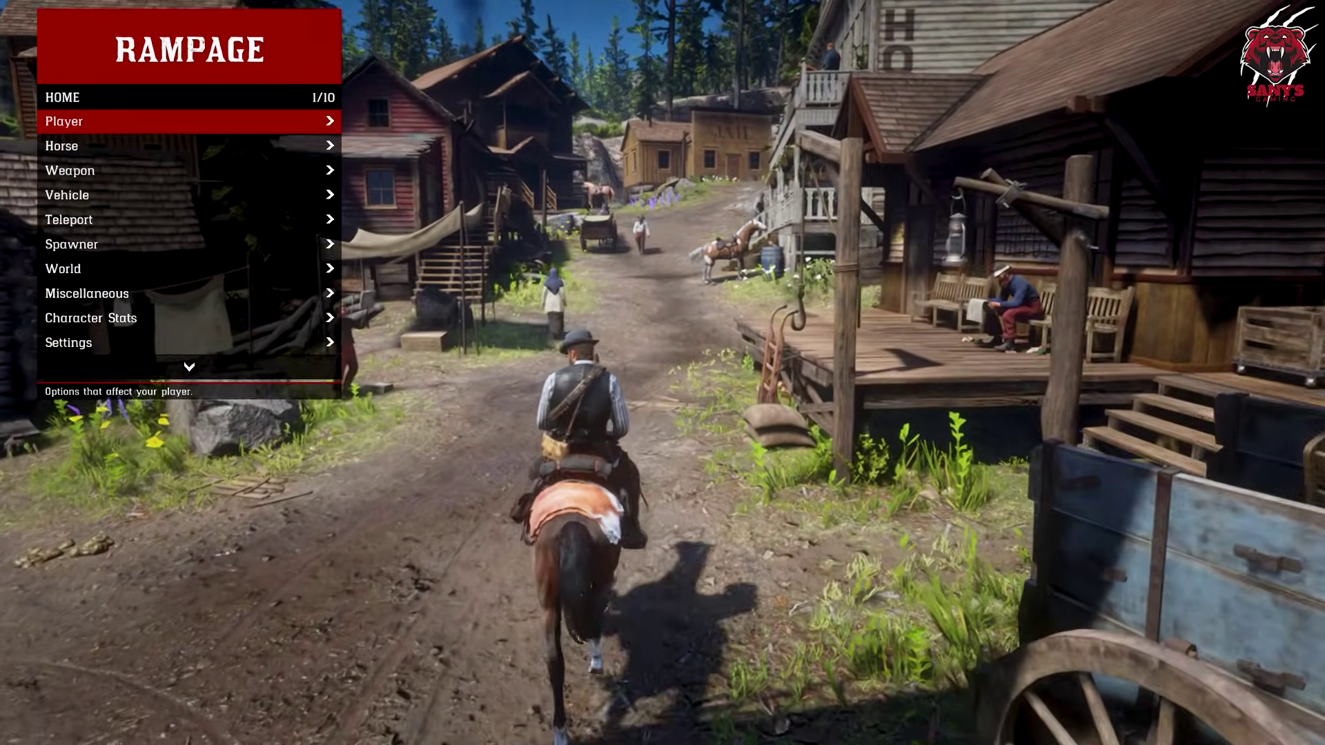
{"action": "key", "text": "Down"}
{"action": "key", "text": "Down"}
{"action": "key", "text": "Down"}
{"action": "key", "text": "Up"}
{"action": "key", "text": "Up"}
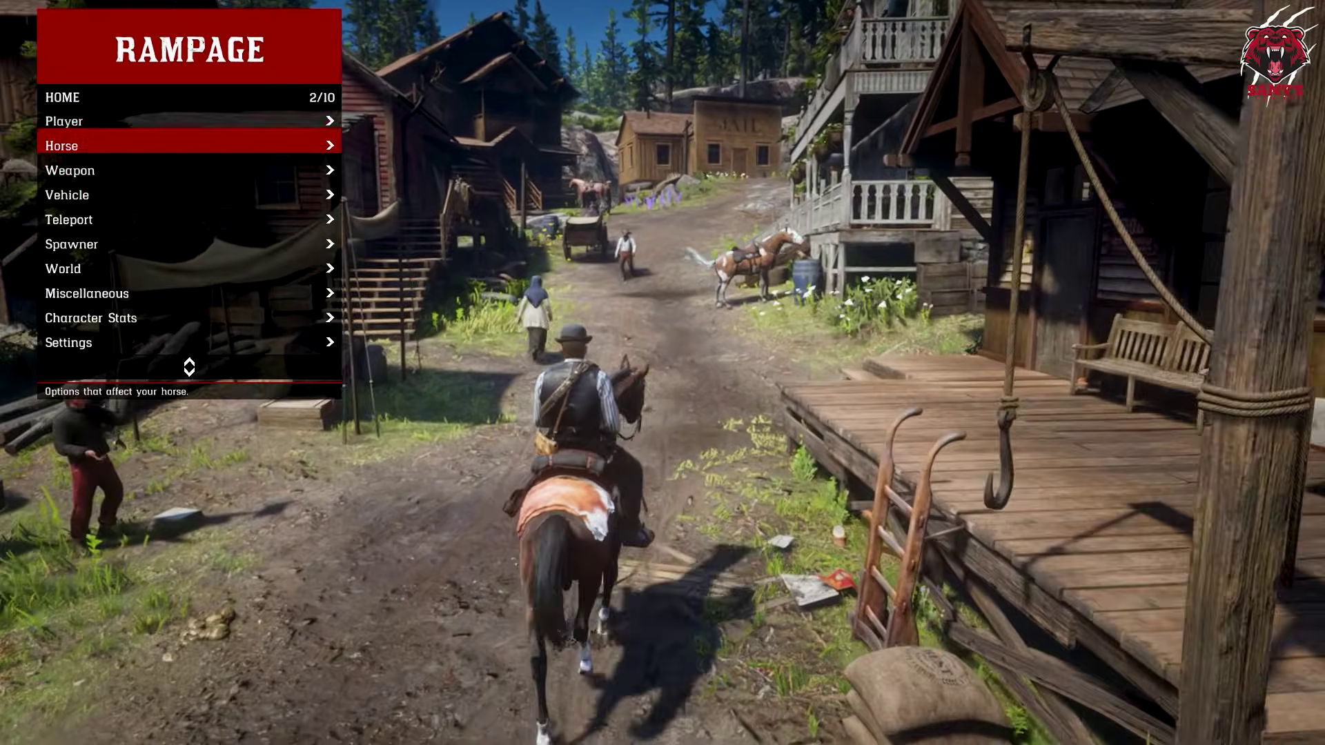
{"action": "key", "text": "Down"}
{"action": "key", "text": "Down"}
{"action": "key", "text": "Down"}
{"action": "key", "text": "Return"}
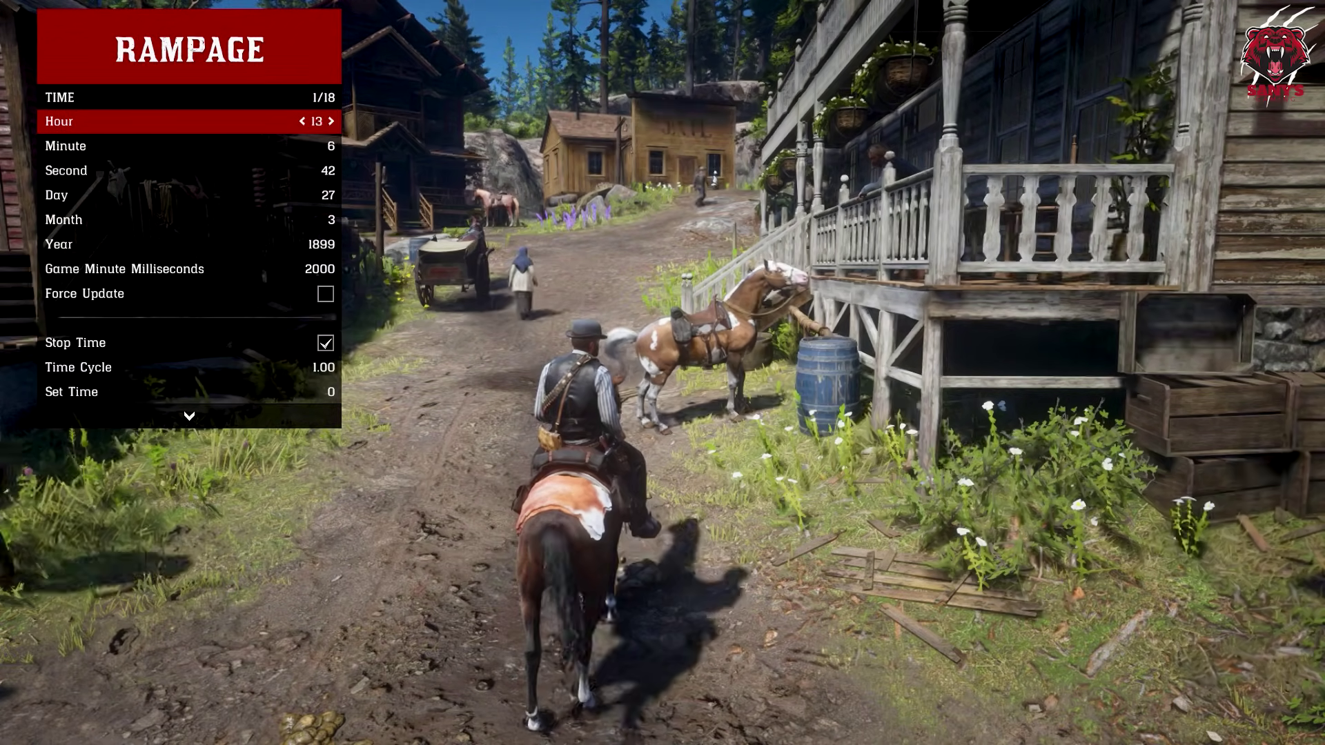
{"action": "key", "text": "F5"}
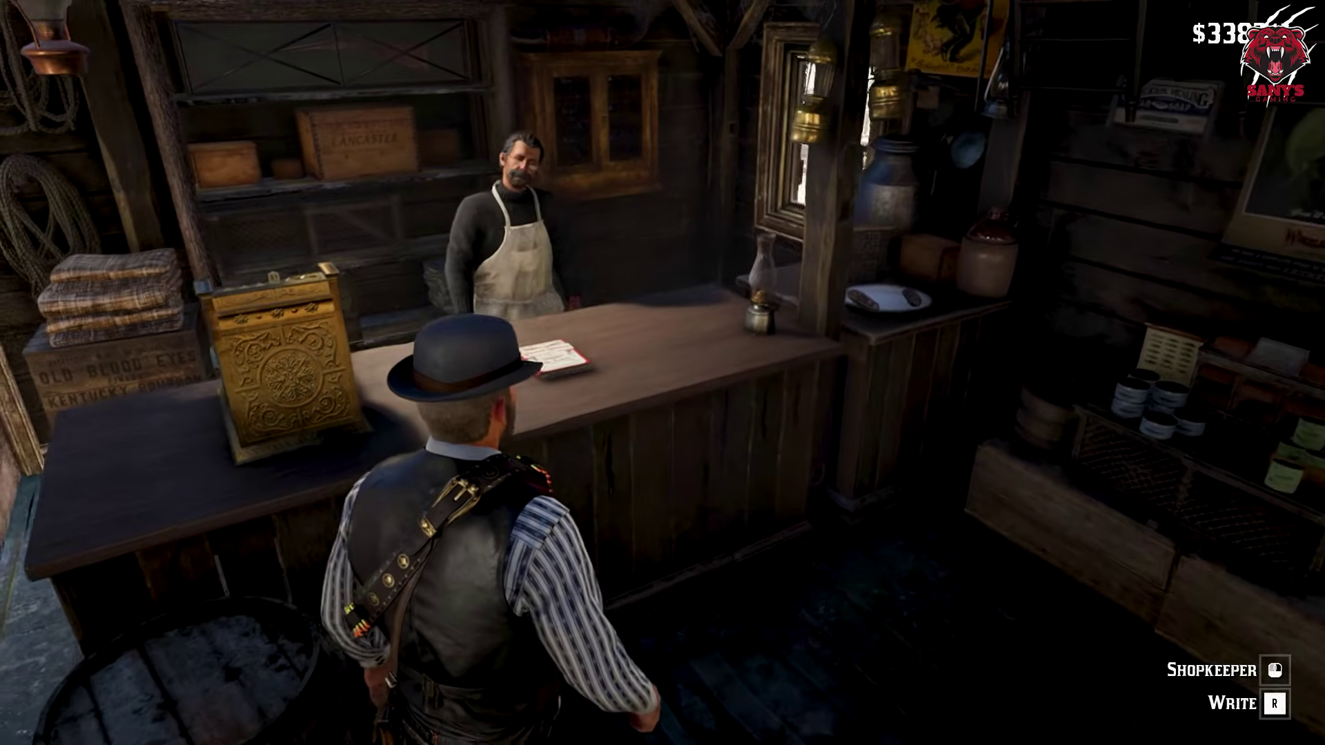
- Preview the colour variants of the Levens Gun Belt in the General Store catalogue
{"action": "key", "text": "e"}
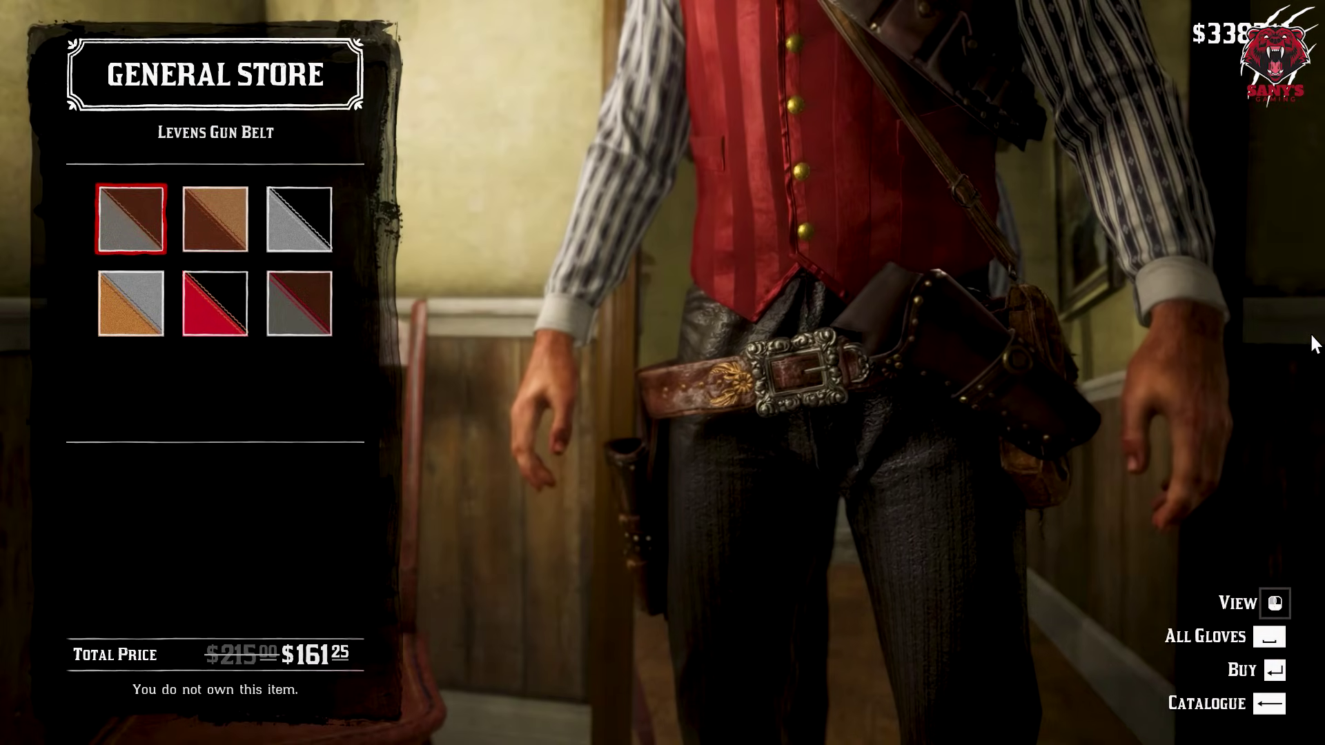
{"action": "key", "text": "Down"}
{"action": "key", "text": "Right"}
{"action": "key", "text": "Right"}
{"action": "key", "text": "Up"}
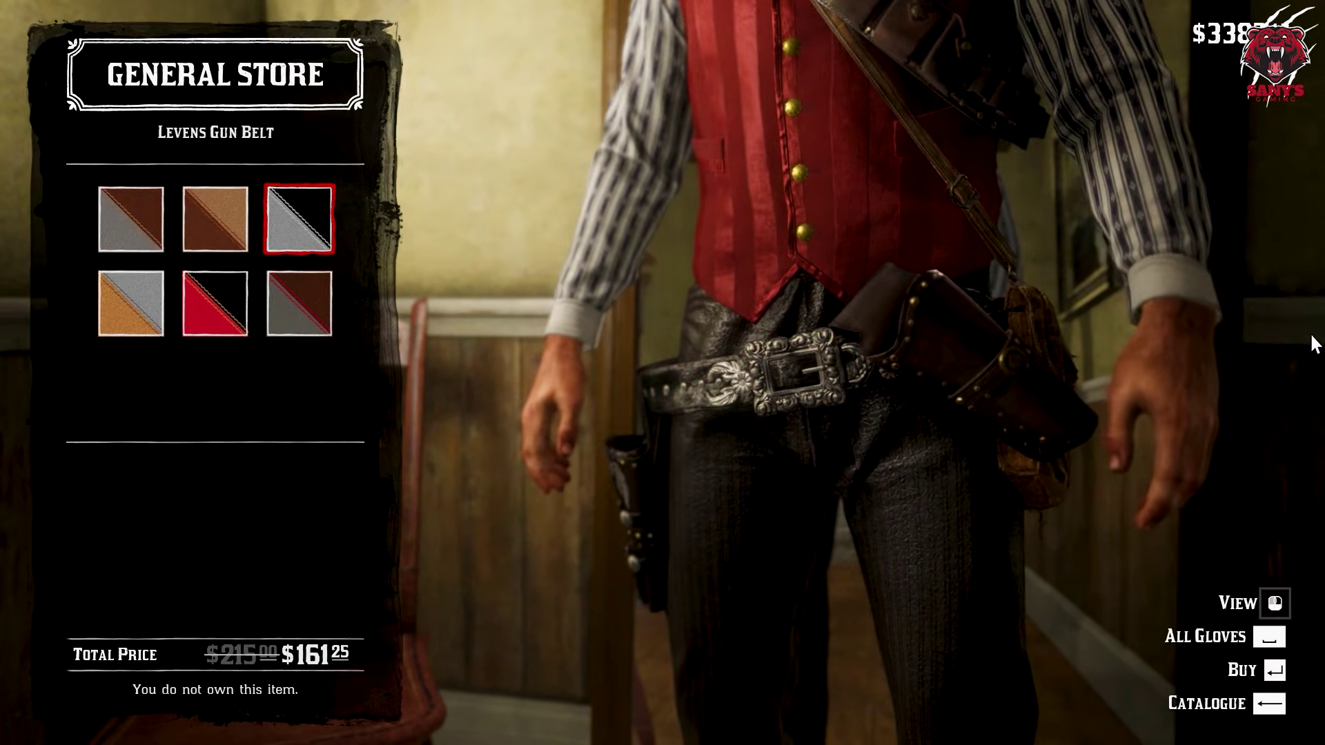
{"action": "key", "text": "Down"}
{"action": "key", "text": "Left"}
{"action": "key", "text": "Up"}
{"action": "key", "text": "Left"}
{"action": "key", "text": "BackSpace"}
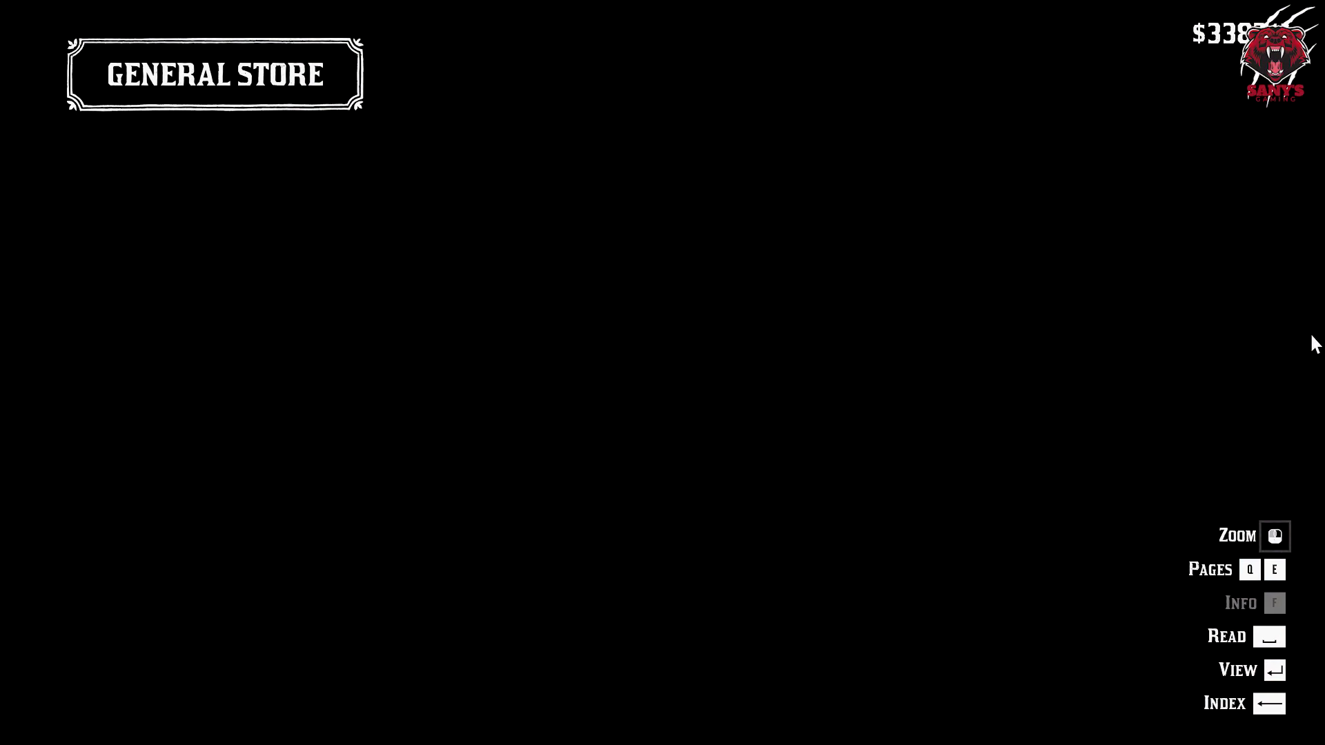
- View the Regent Gun Belt from the General Store catalogue and preview its colour variants
{"action": "key", "text": "Return"}
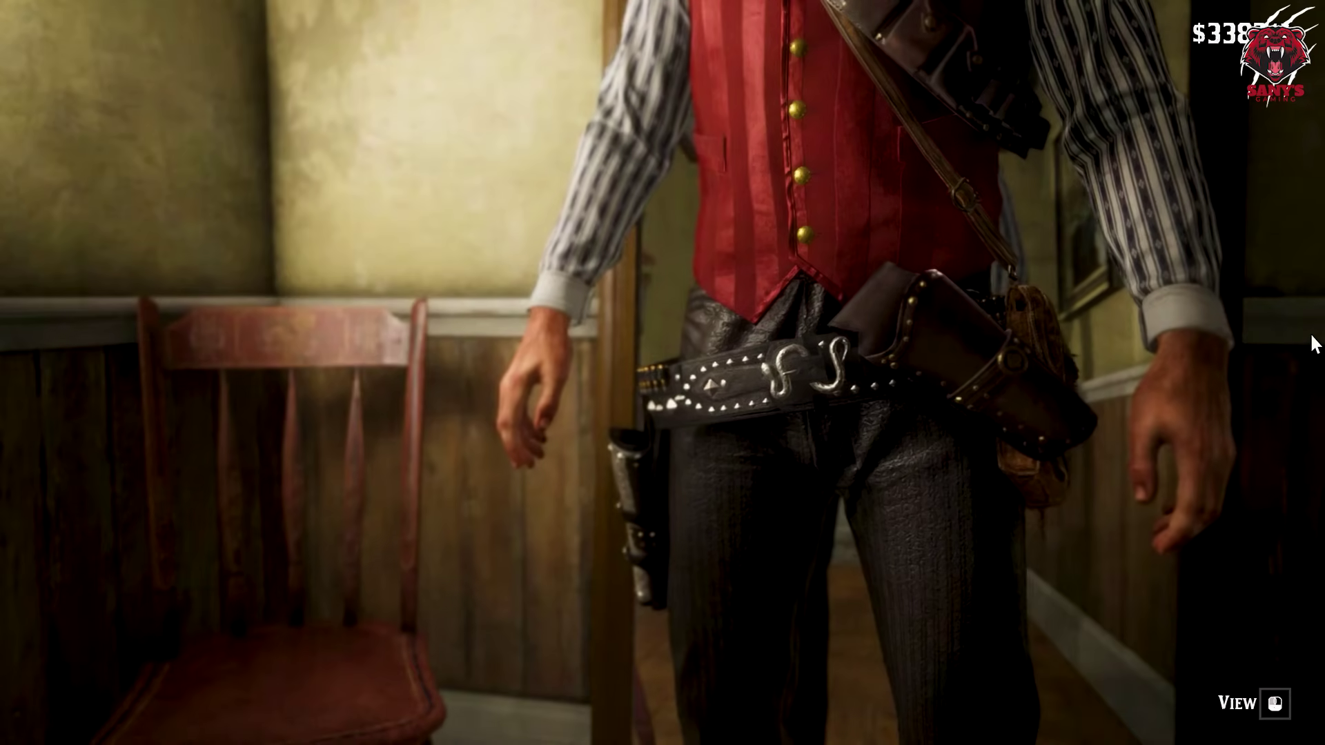
{"action": "key", "text": "Down"}
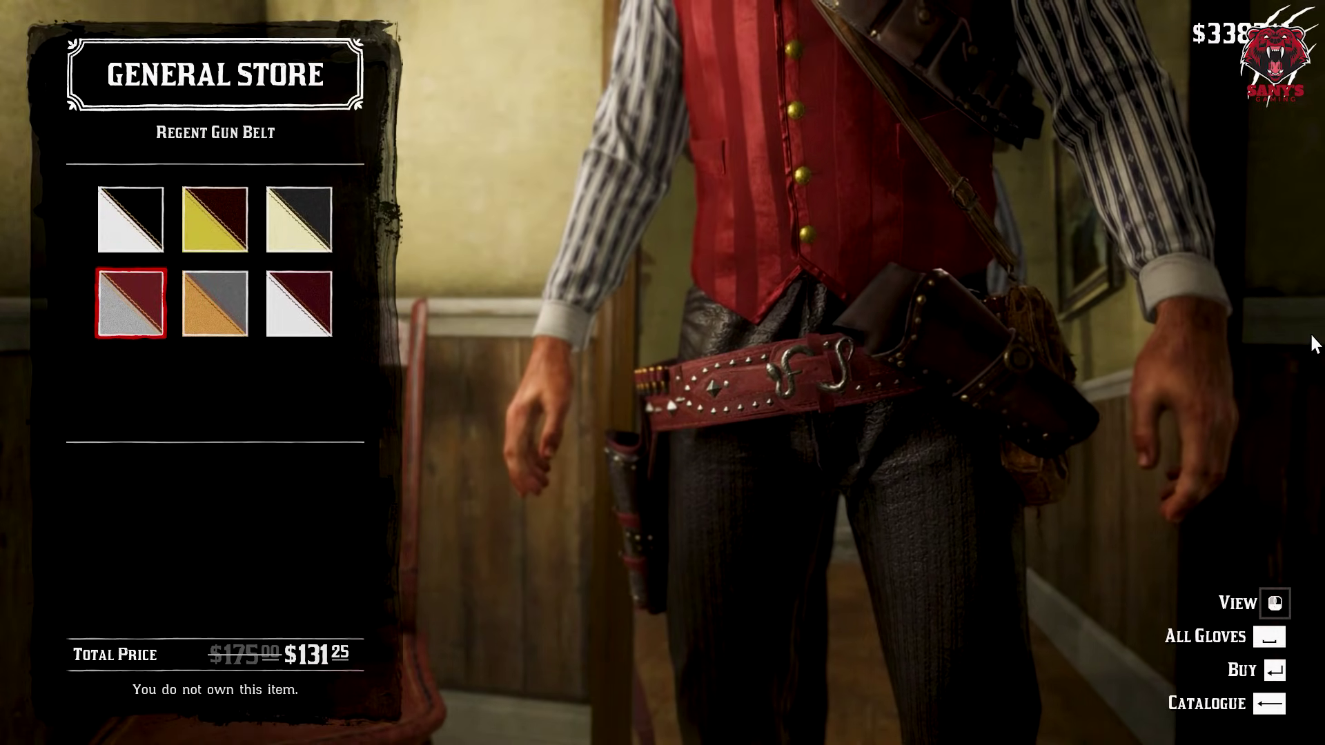
{"action": "key", "text": "Up"}
{"action": "key", "text": "Down"}
{"action": "key", "text": "Up"}
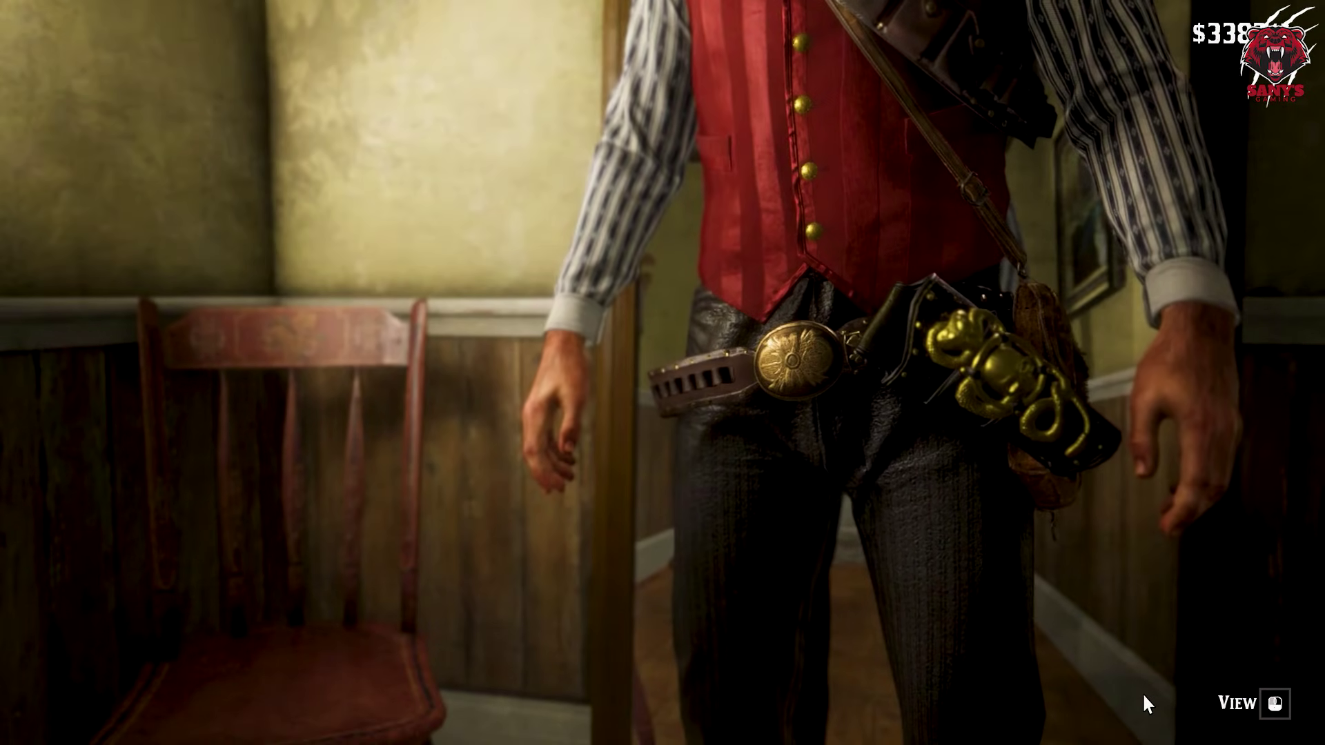
{"action": "key", "text": "Right"}
{"action": "key", "text": "Right"}
{"action": "key", "text": "Right"}
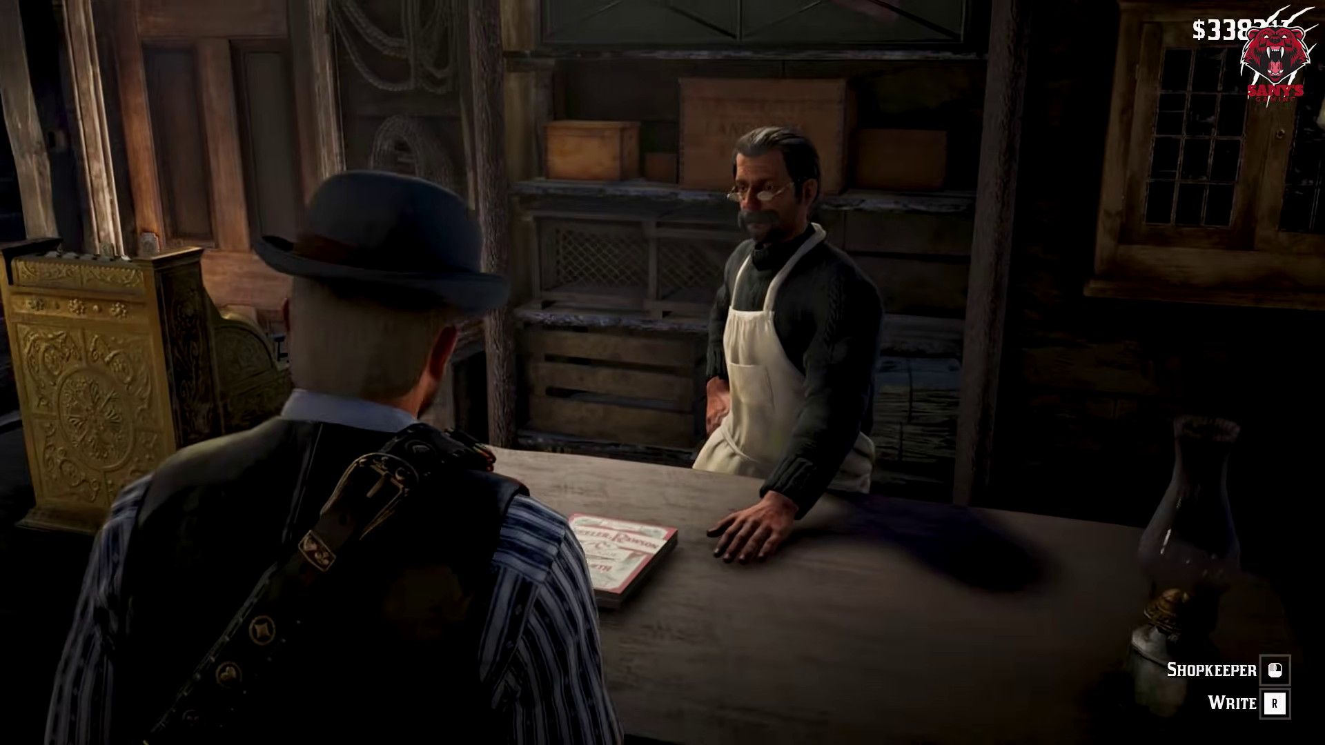
{"action": "key", "text": "w"}
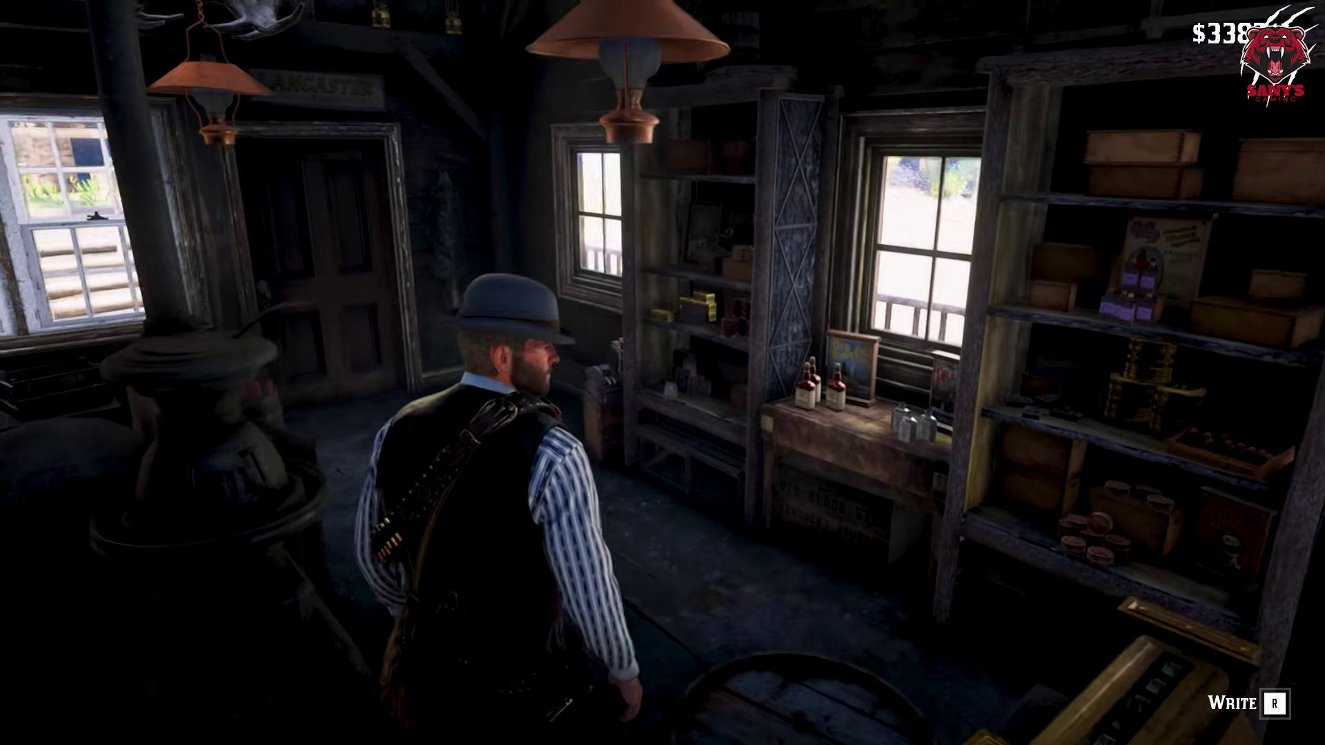
{"action": "key", "text": "w"}
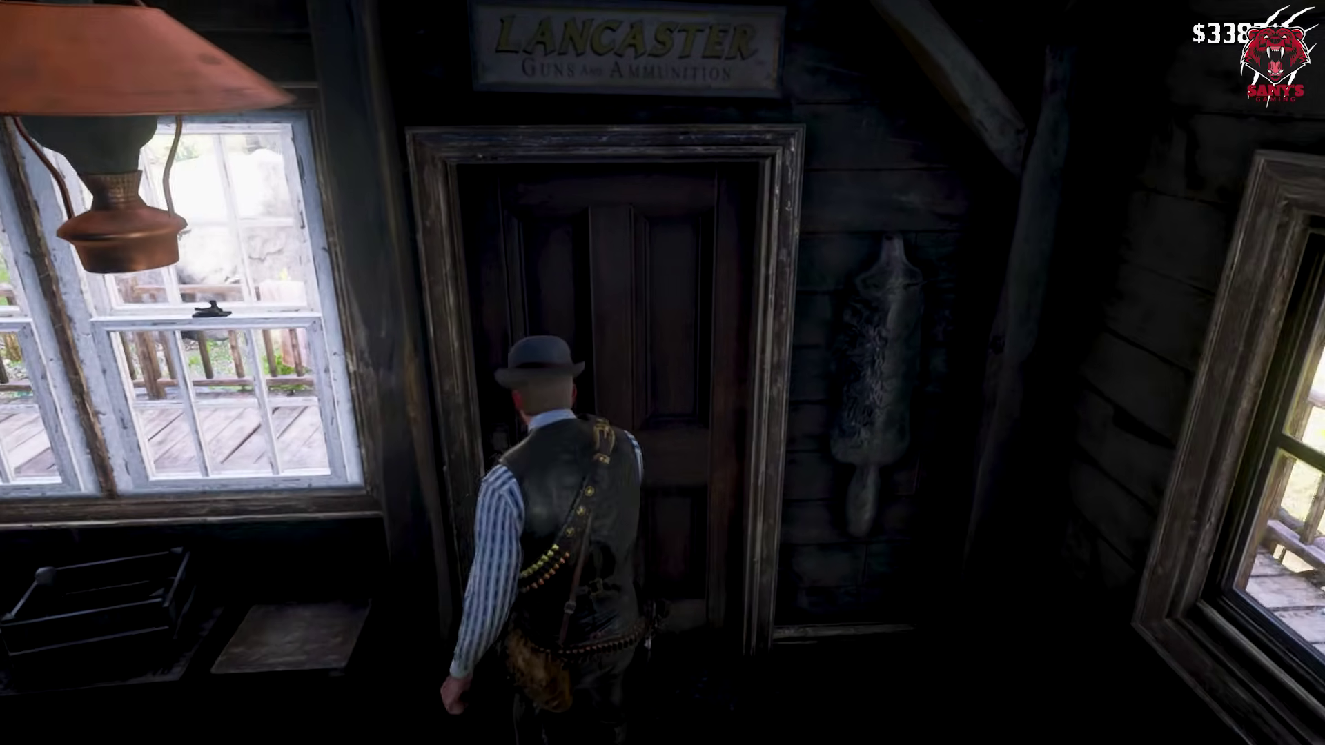
{"action": "key", "text": "w"}
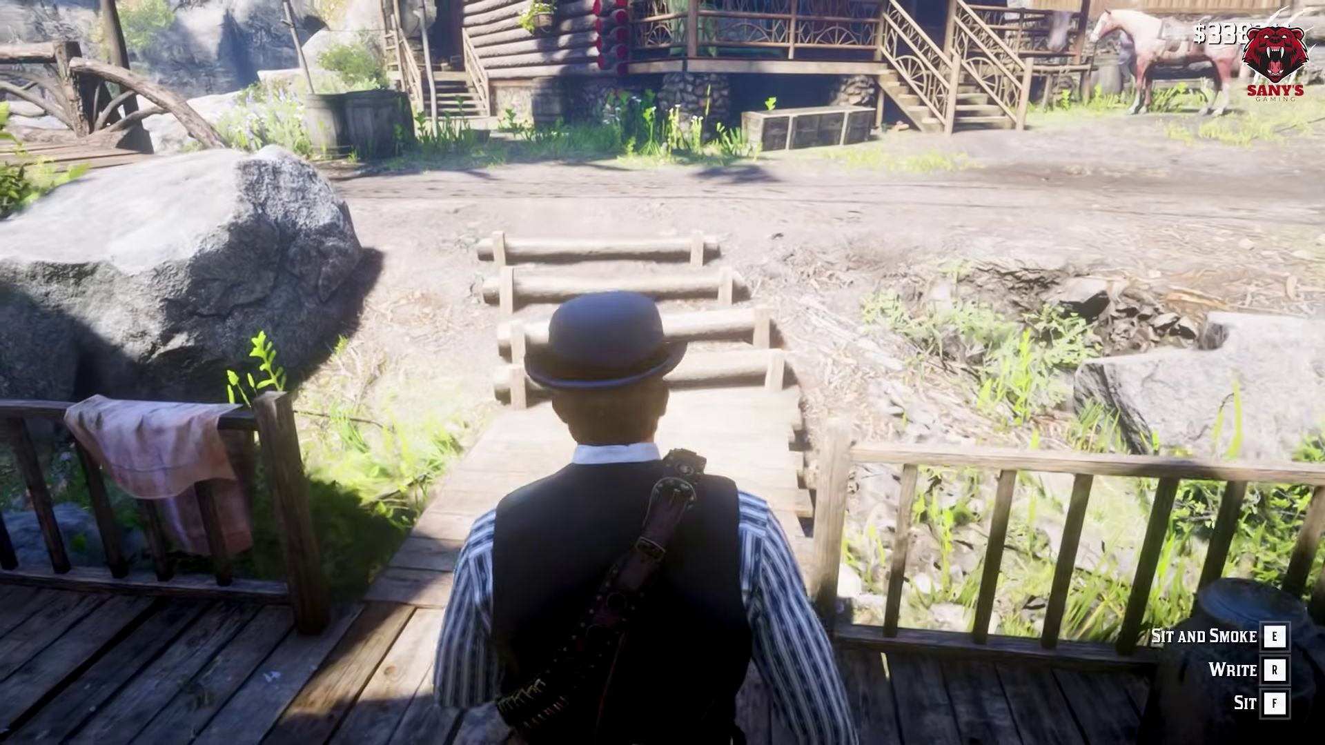
{"action": "key", "text": "w"}
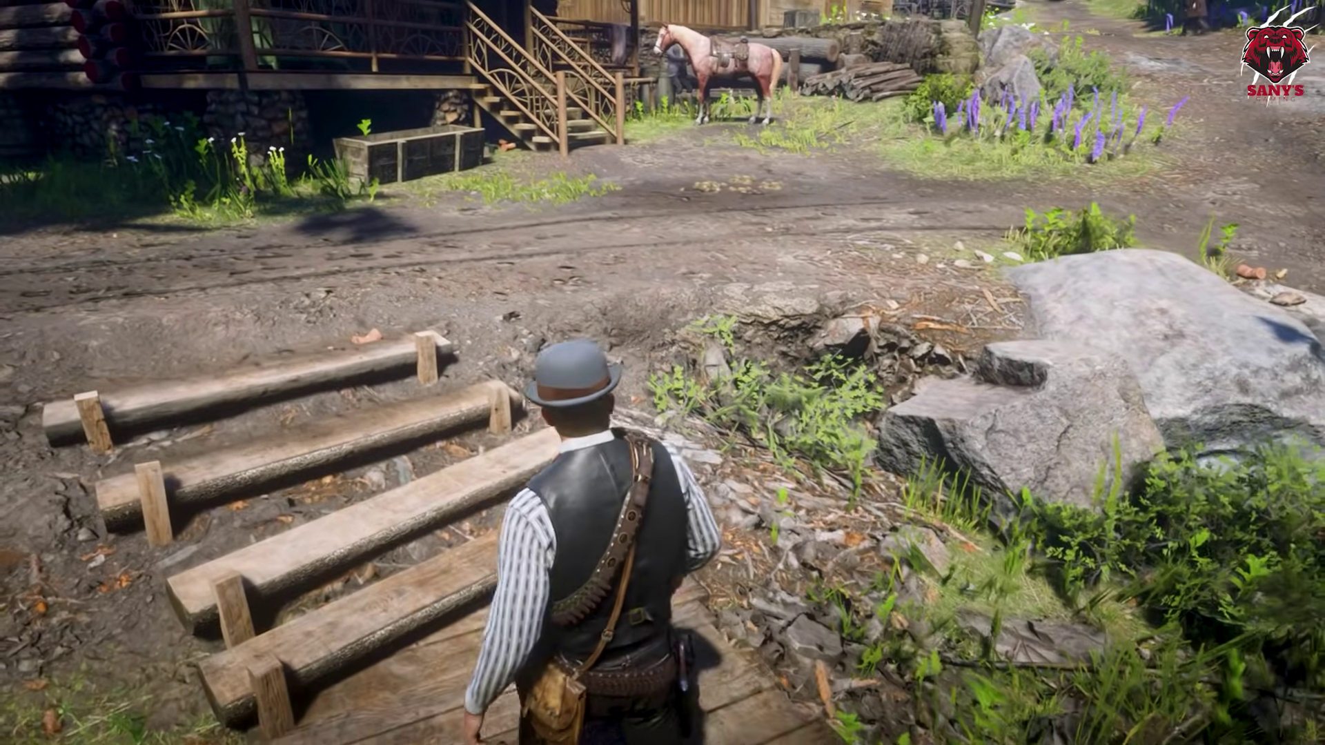
{"action": "key", "text": "w"}
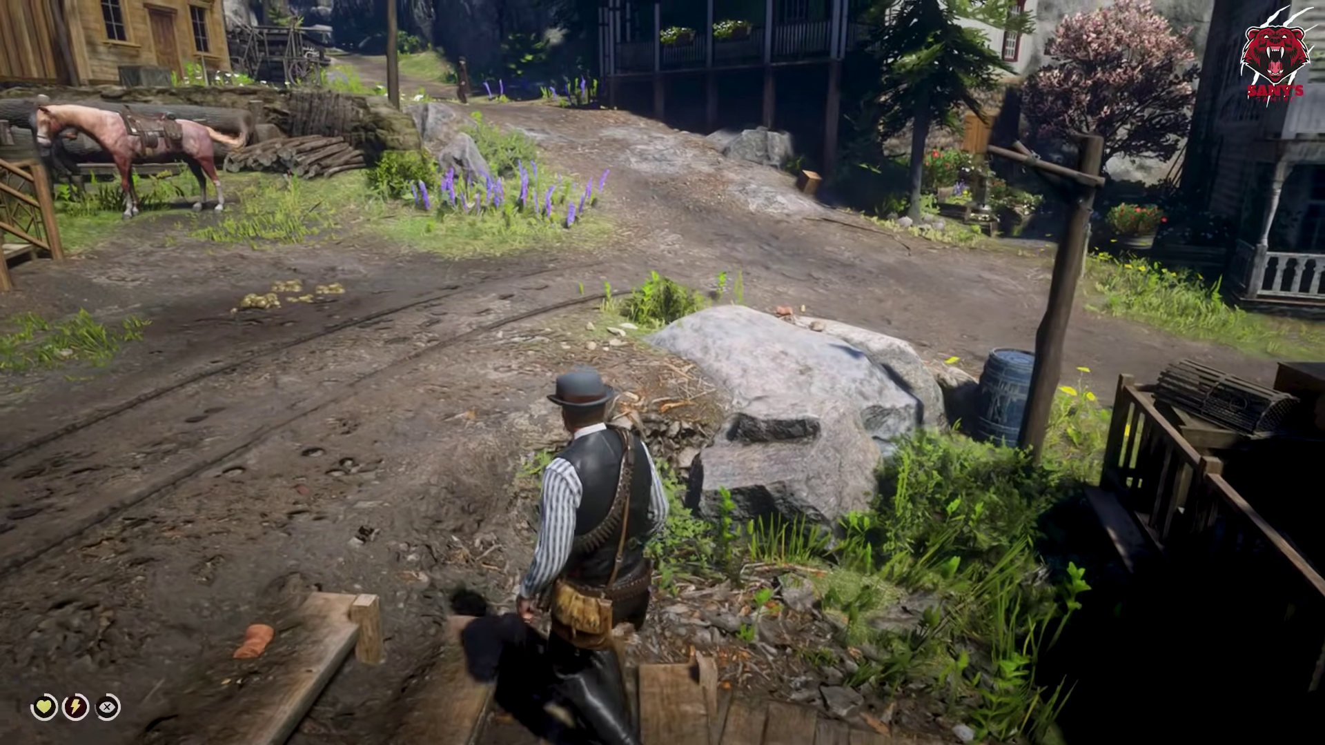
{"action": "key", "text": "w"}
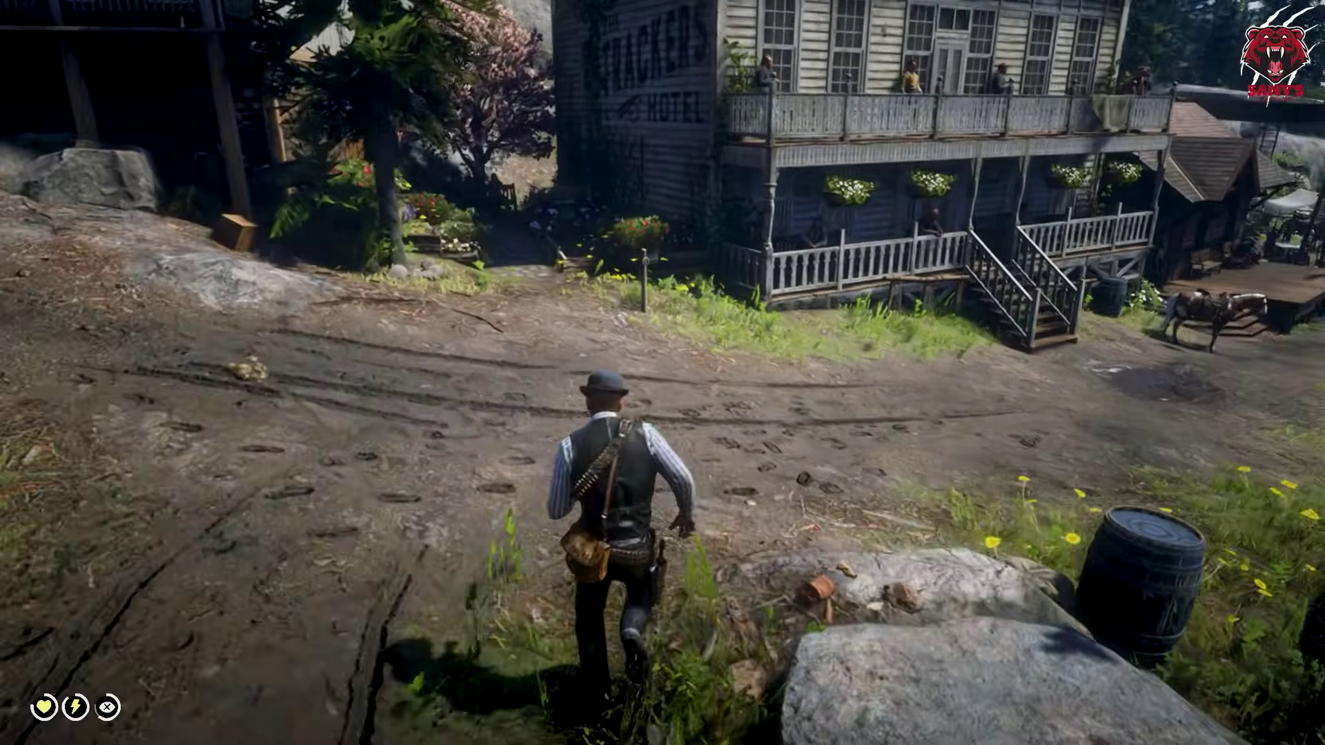
{"action": "key", "text": "w"}
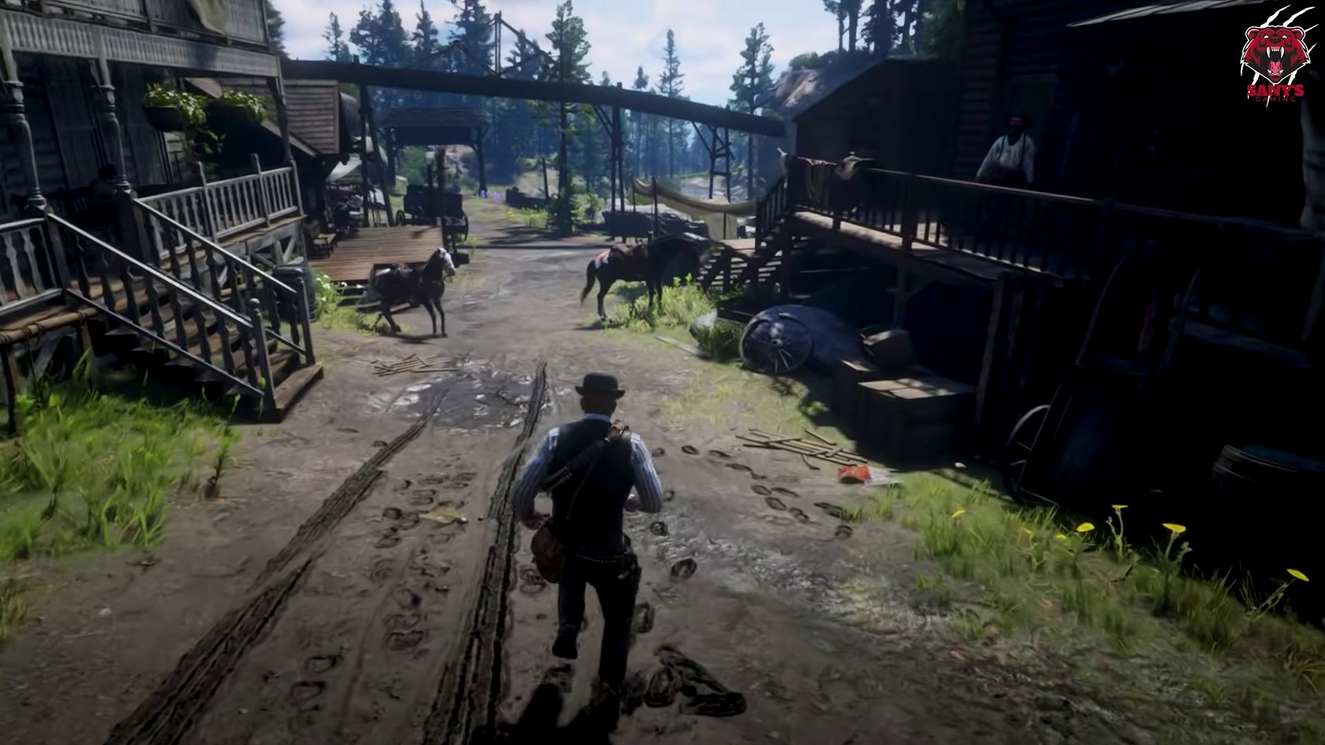
{"action": "key", "text": "w"}
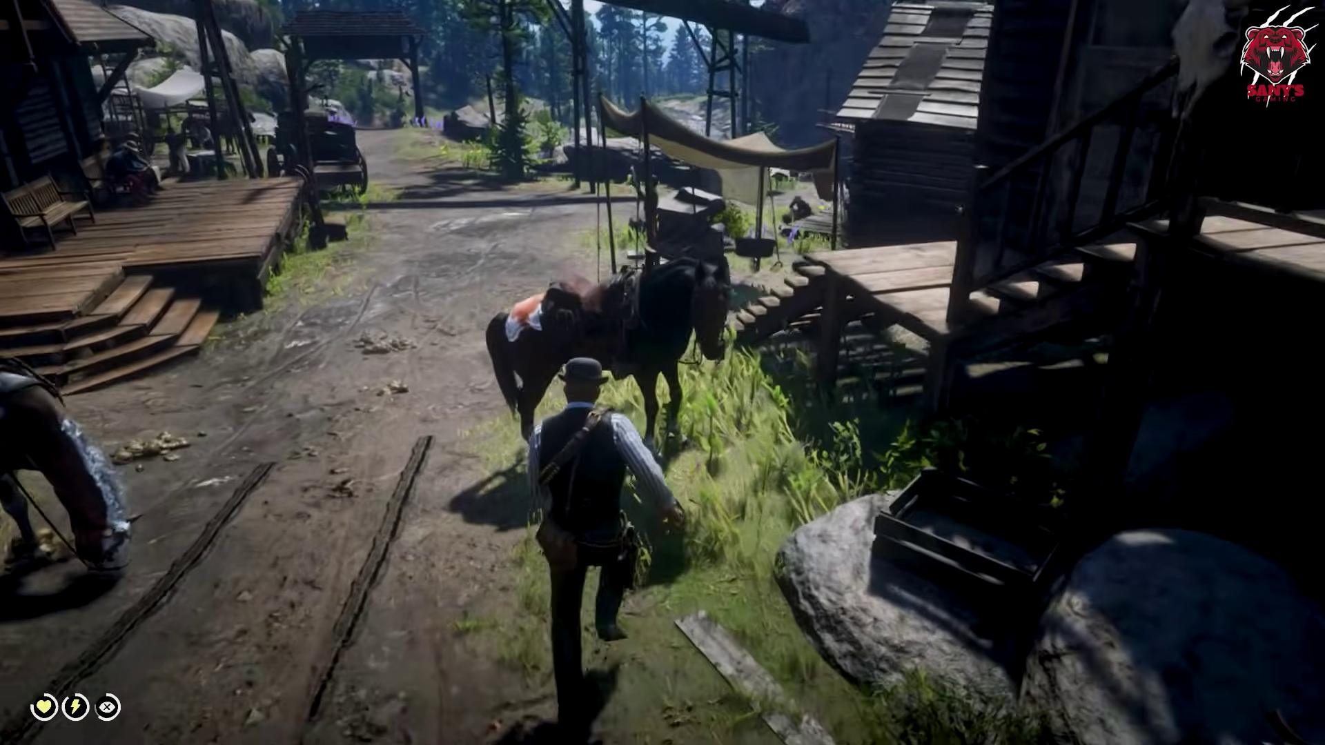
{"action": "key", "text": "e"}
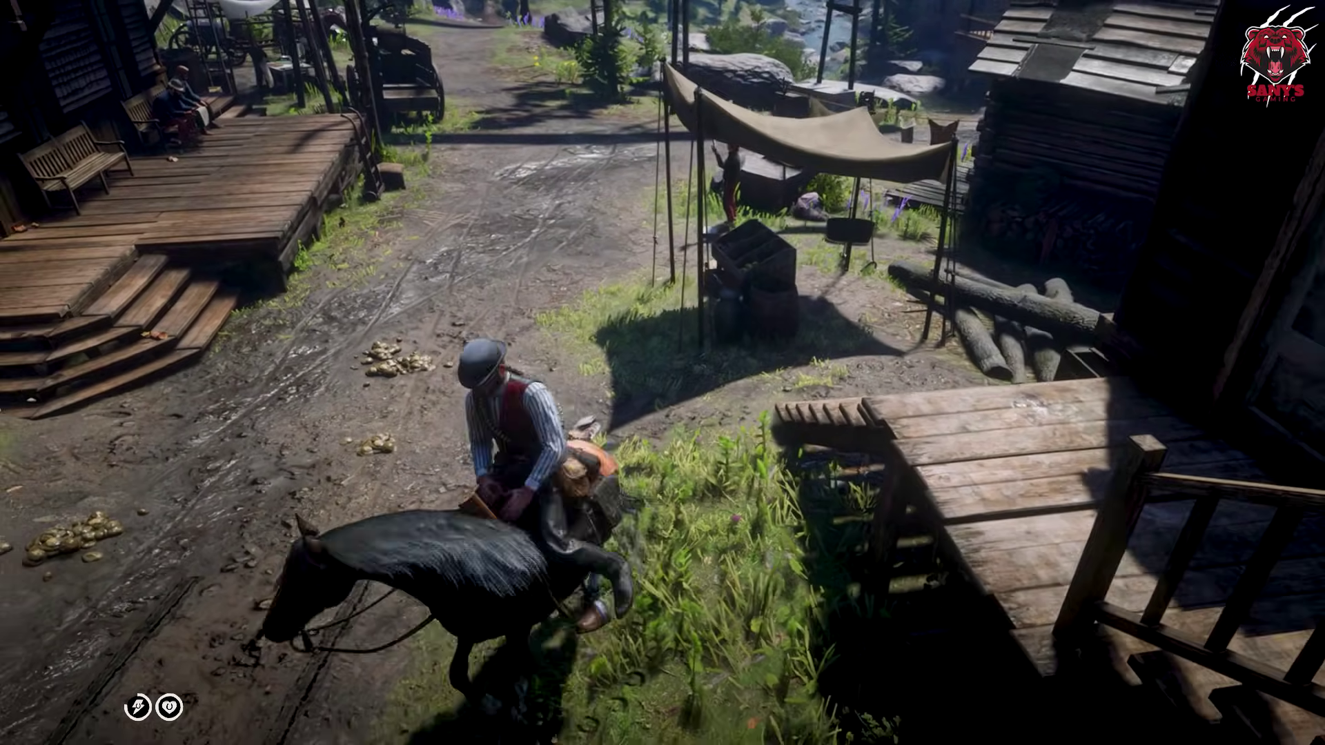
{"action": "key", "text": "w"}
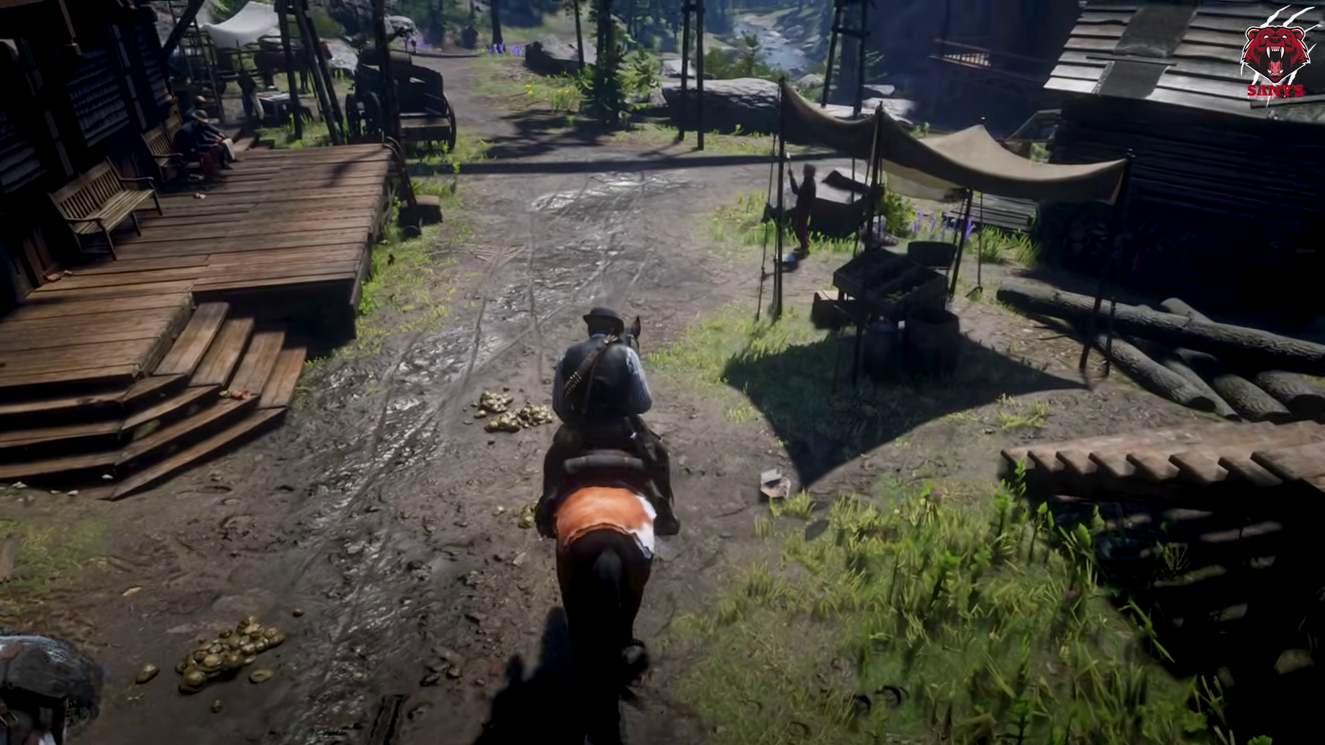
{"action": "key", "text": "w"}
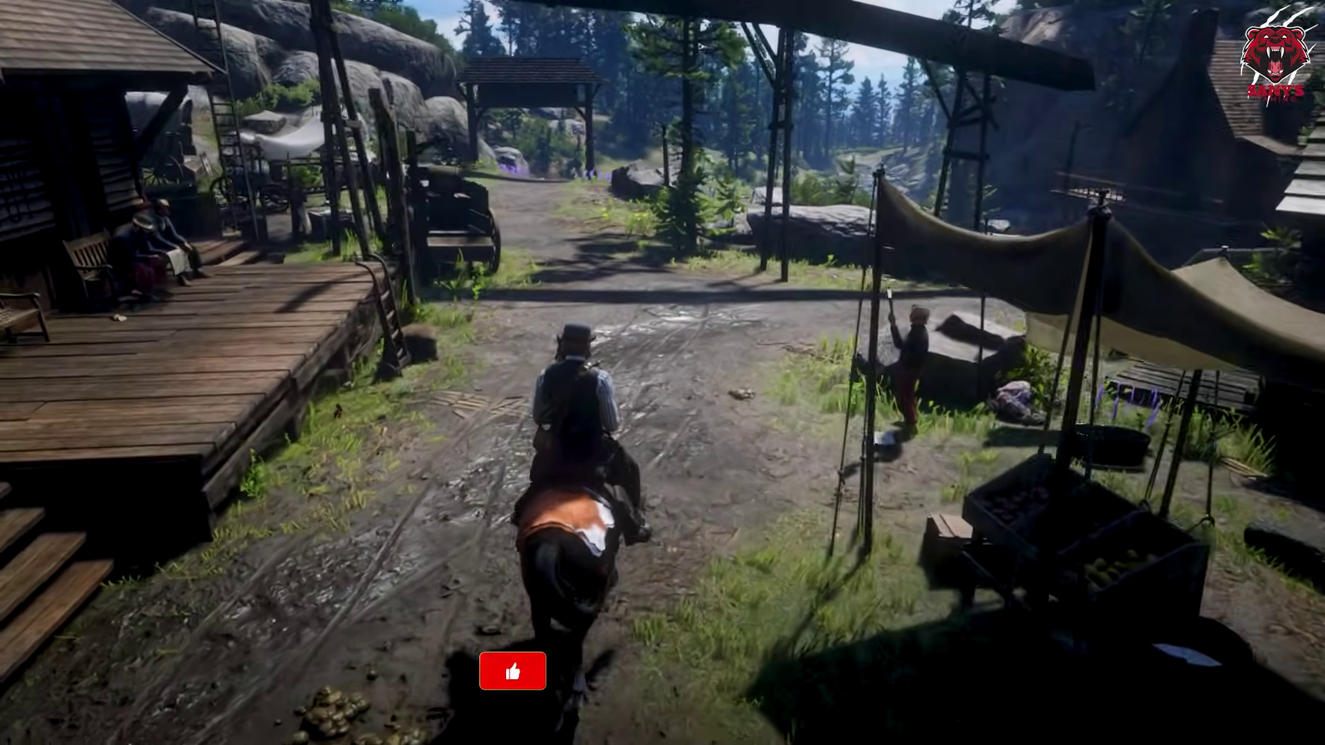
{"action": "key", "text": "w"}
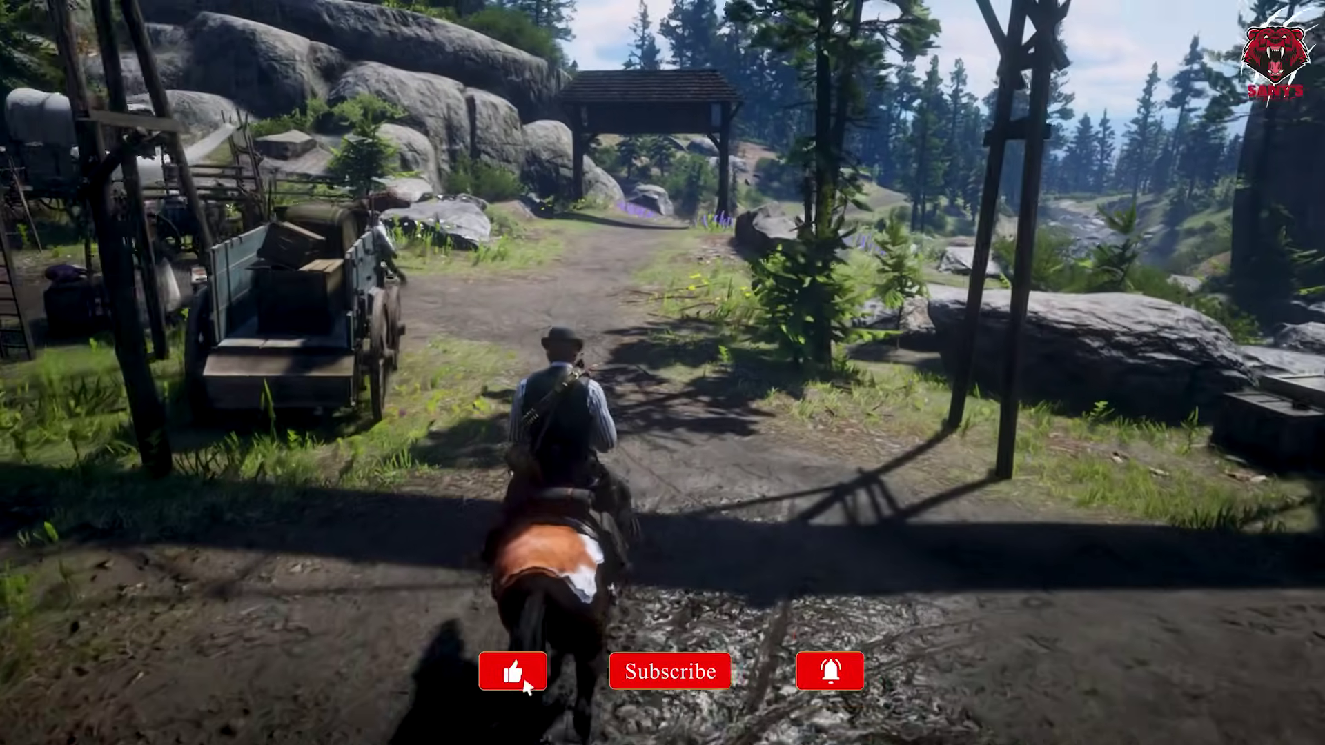
{"action": "key", "text": "w"}
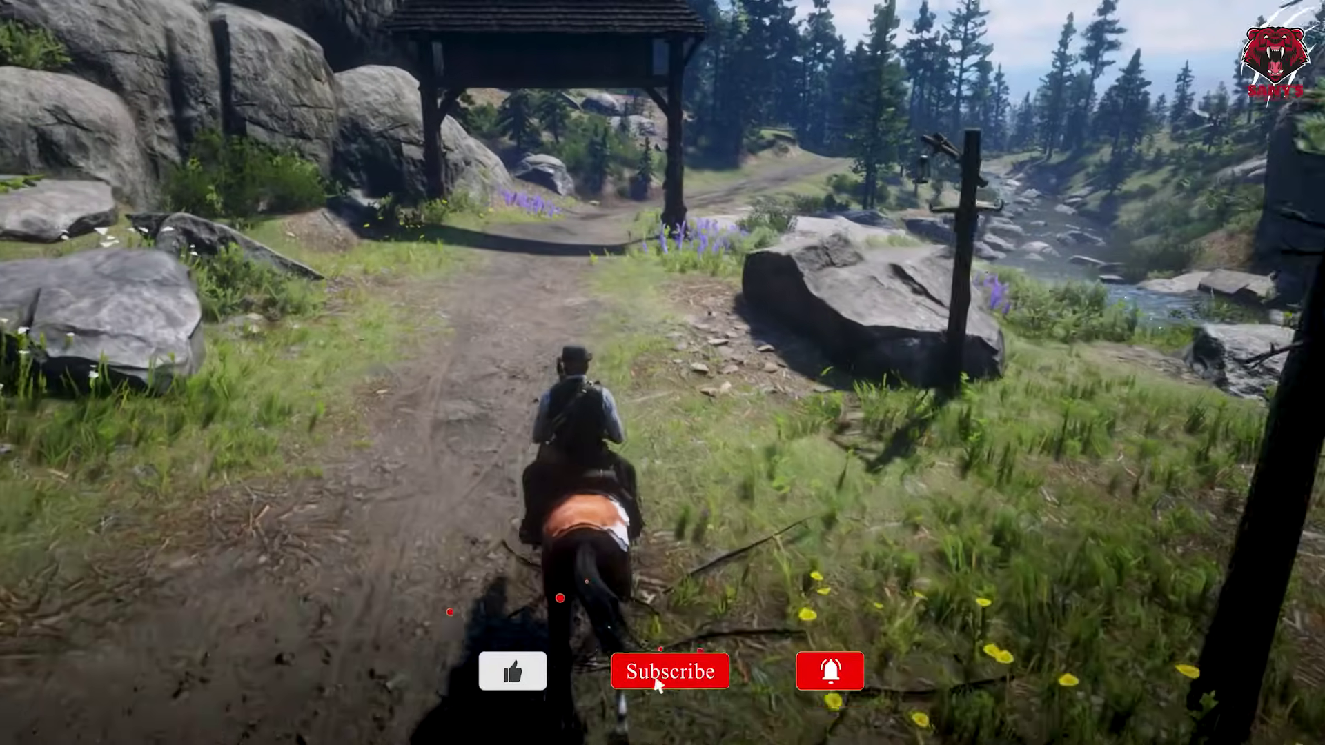
{"action": "key", "text": "w"}
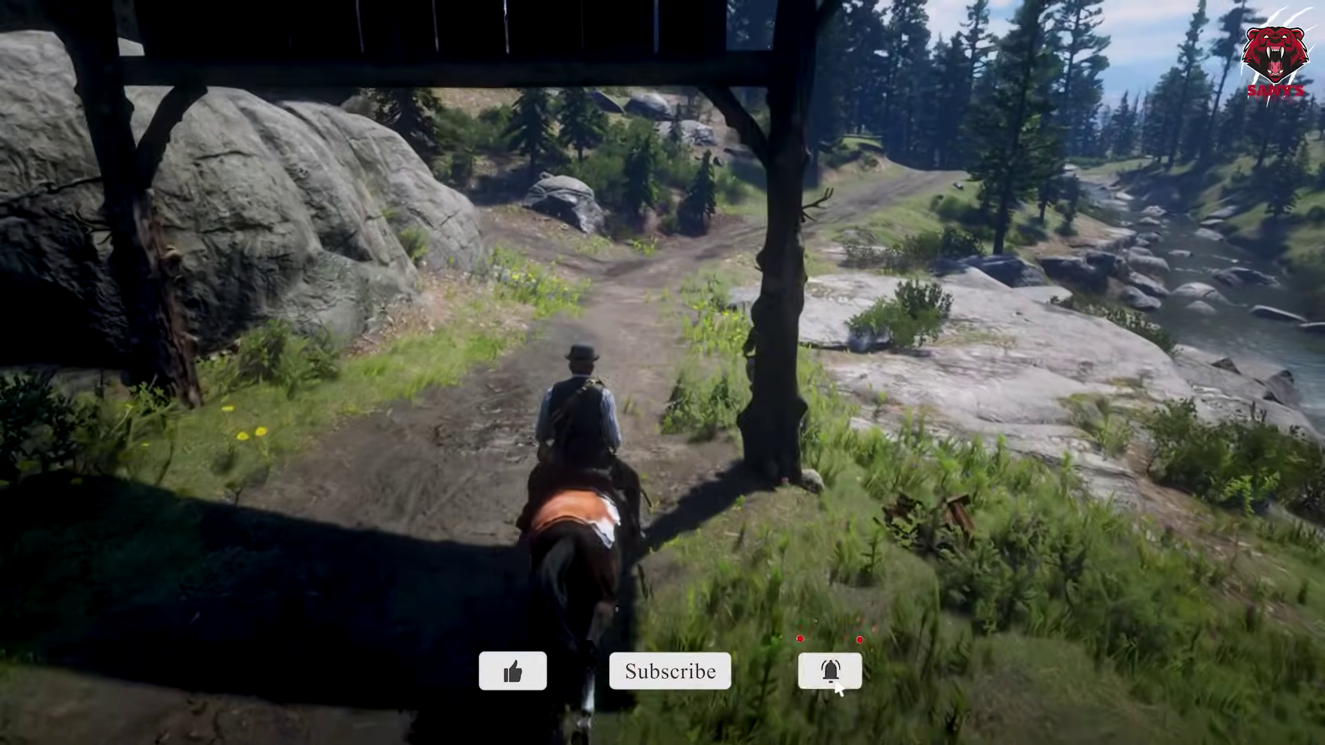
{"action": "key", "text": "w"}
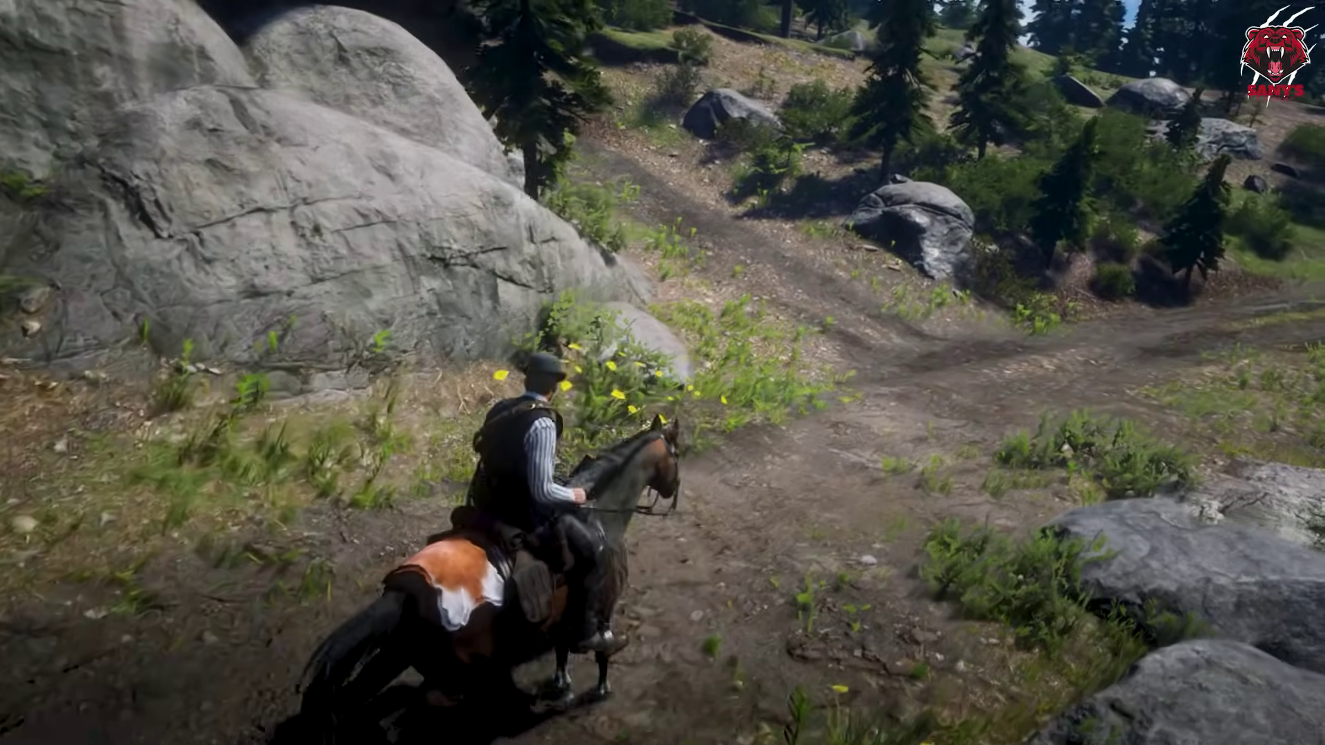
{"action": "key", "text": "w"}
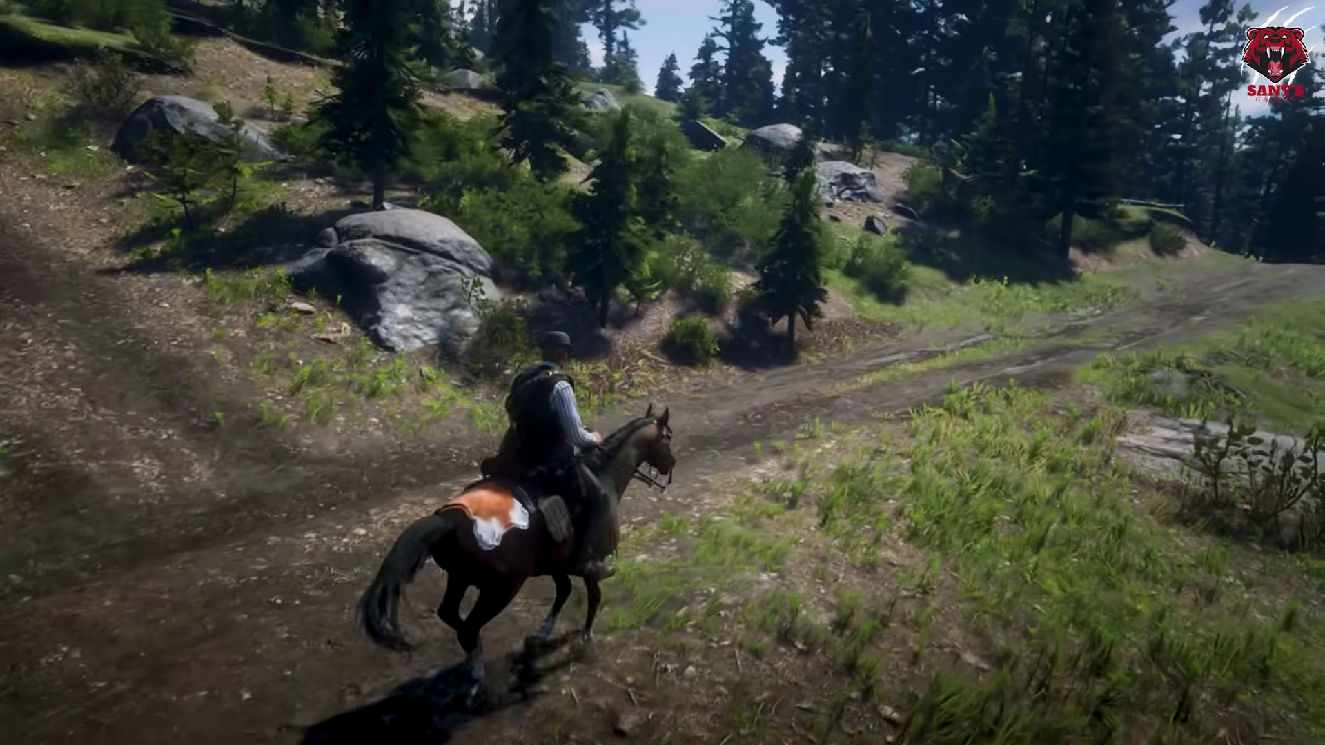